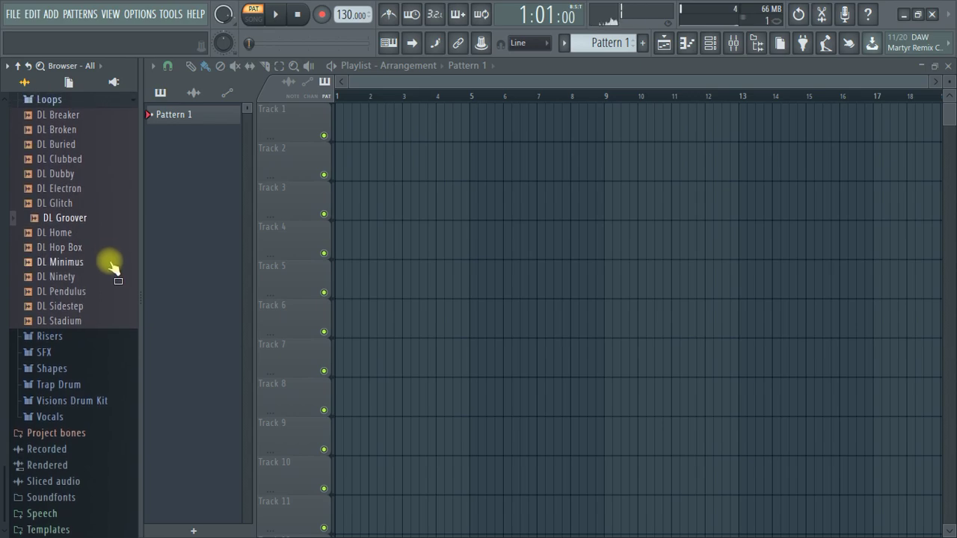
Place the DL Buried and DL Glitch loops back to back on Track 1 from bar 1 and play the song.
{"action": "left_click", "coordinate": [78, 173]}
{"action": "left_click_drag", "start_coordinate": [63, 144], "coordinate": [347, 122]}
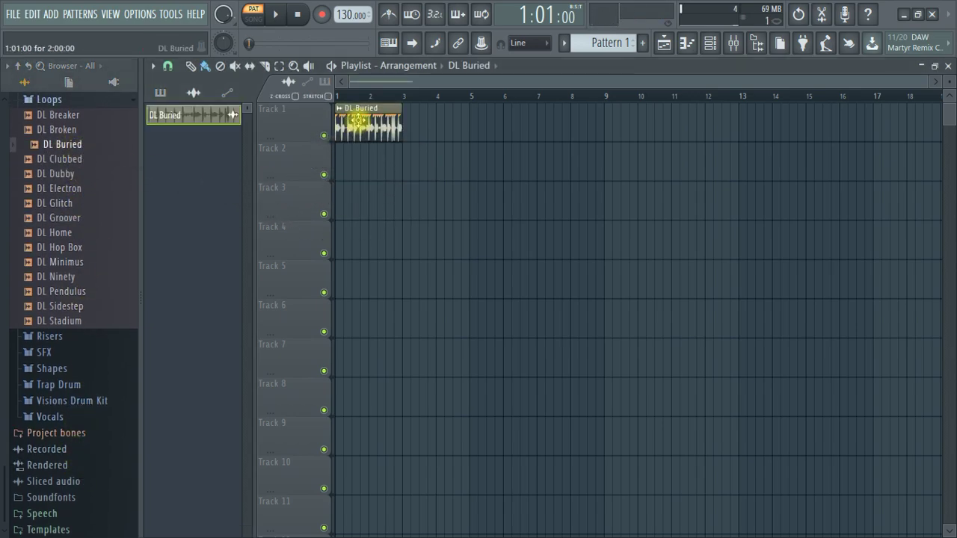
{"action": "left_click_drag", "start_coordinate": [90, 203], "coordinate": [421, 125]}
{"action": "key", "text": "space"}
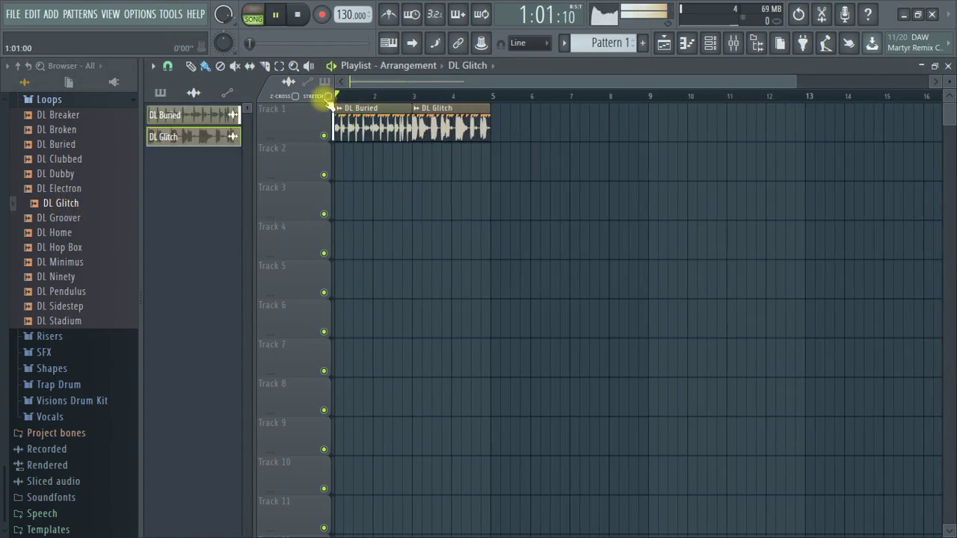
{"action": "left_click", "coordinate": [337, 95]}
{"action": "scroll", "coordinate": [342, 95], "scroll_direction": "up", "scroll_amount": 4}
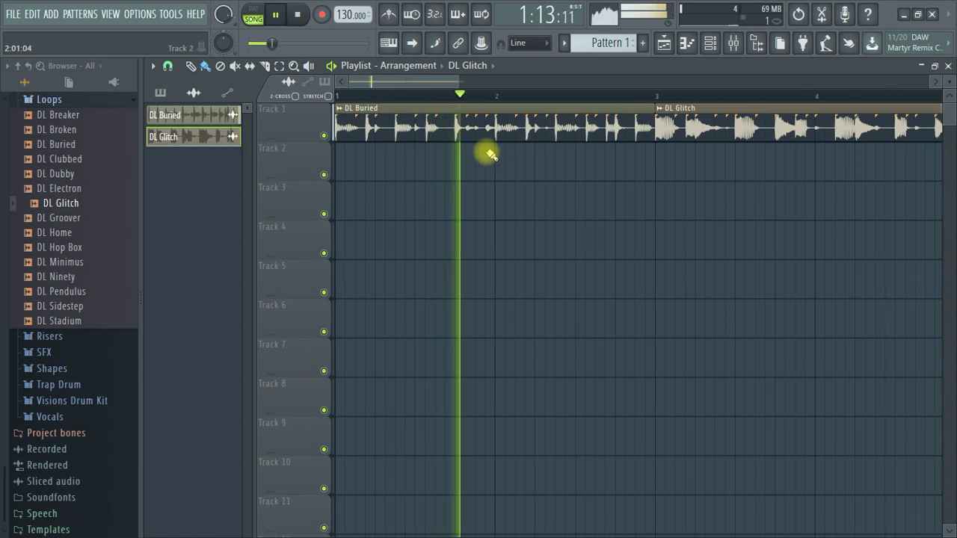
{"action": "scroll", "coordinate": [441, 94], "scroll_direction": "down", "scroll_amount": 5}
Open the mixer, stop playback and move the mixer window higher over the playlist.
{"action": "left_click", "coordinate": [735, 46]}
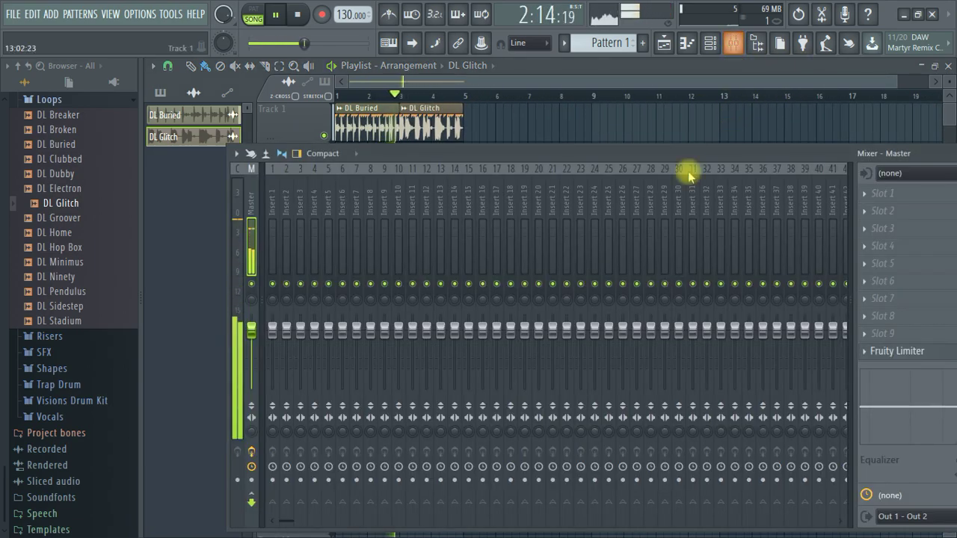
{"action": "key", "text": "space"}
{"action": "left_click_drag", "start_coordinate": [382, 153], "coordinate": [377, 120]}
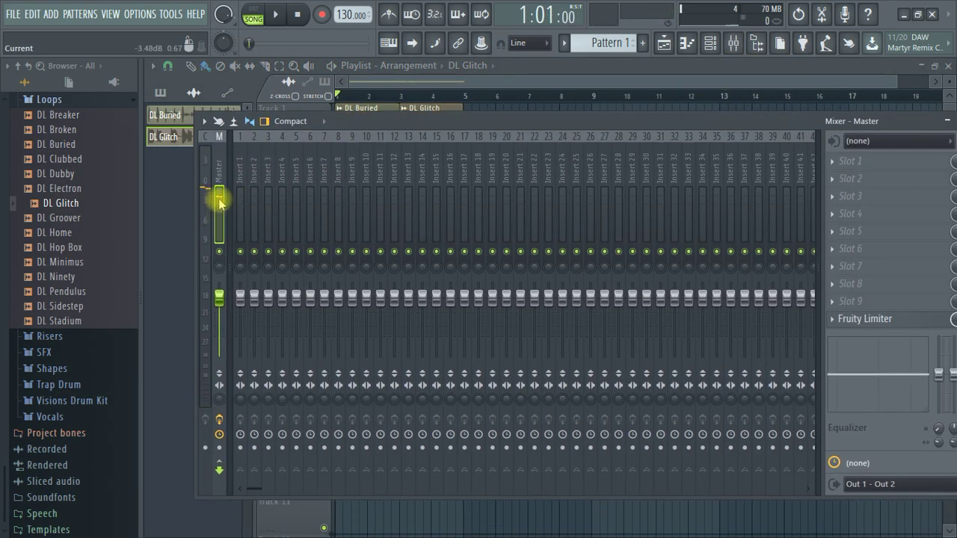
{"action": "left_click", "coordinate": [813, 160]}
{"action": "mouse_move", "coordinate": [860, 179]}
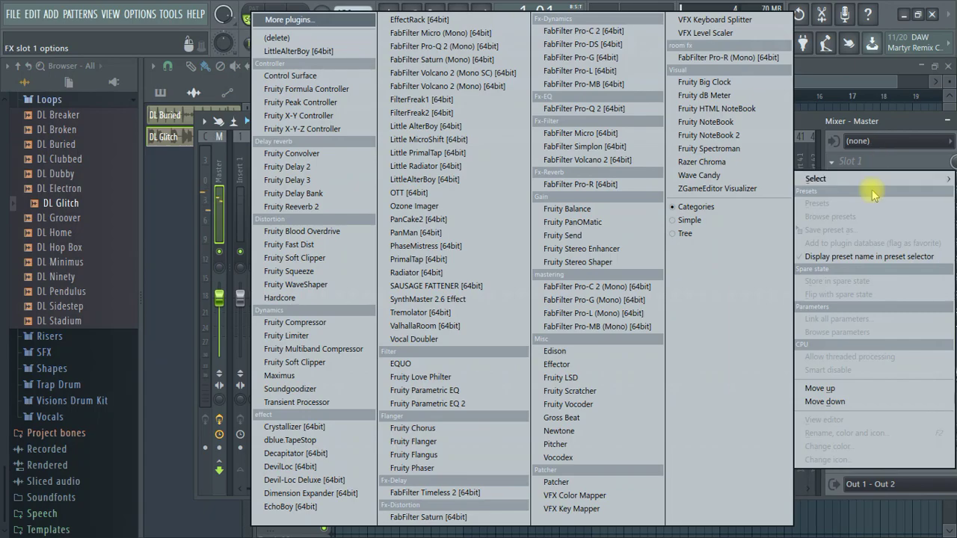
{"action": "left_click", "coordinate": [735, 188]}
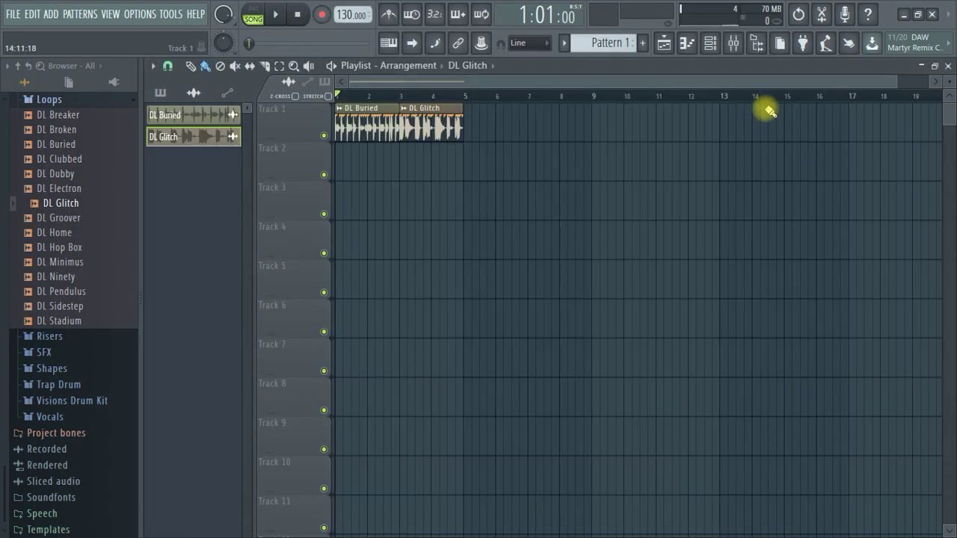
Load ZGameEditor Visualizer from the plugin picker into slot 1 of the Master mixer track and start playback.
{"action": "left_click", "coordinate": [803, 43]}
{"action": "left_click_drag", "start_coordinate": [904, 445], "coordinate": [875, 161]}
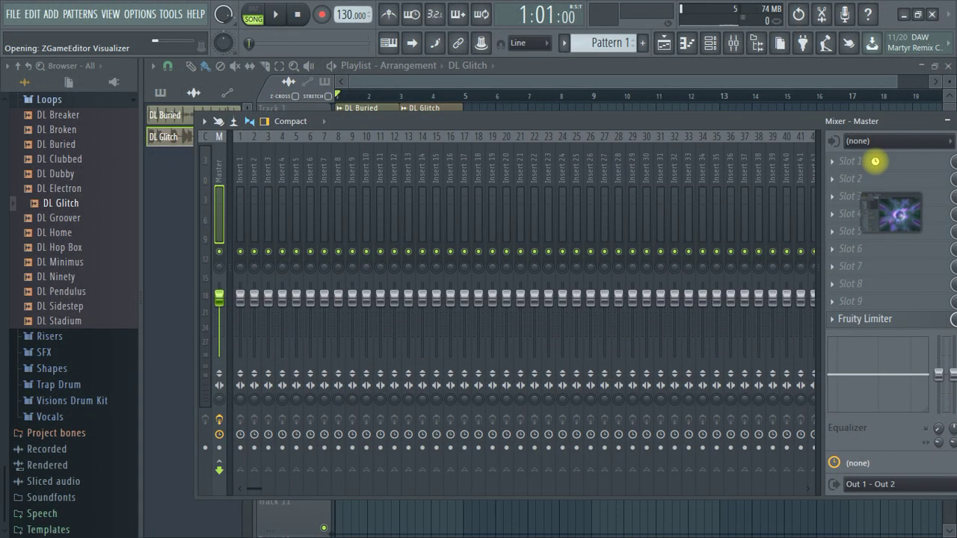
{"action": "key", "text": "space"}
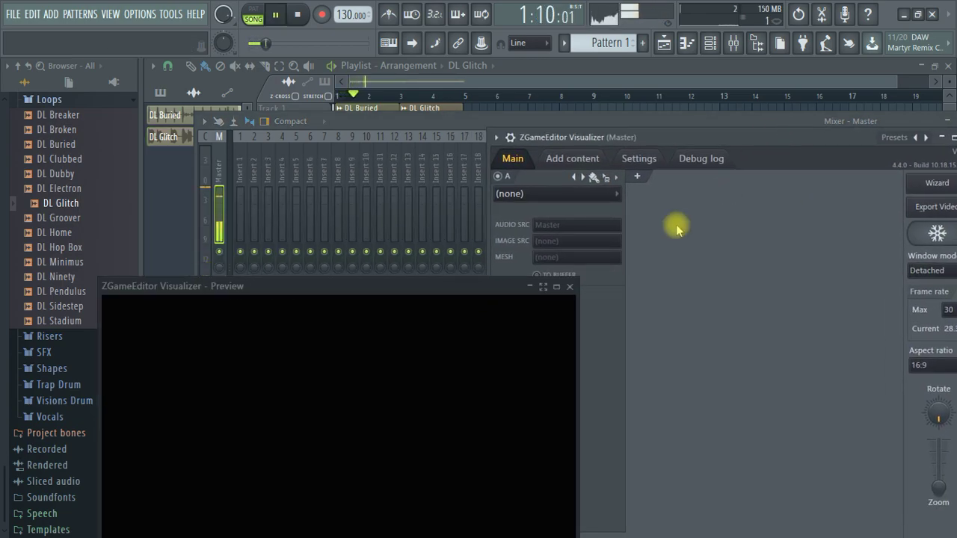
Stop playback, close the playlist and arrange the visualizer and its preview window side by side.
{"action": "left_click_drag", "start_coordinate": [457, 284], "coordinate": [508, 76]}
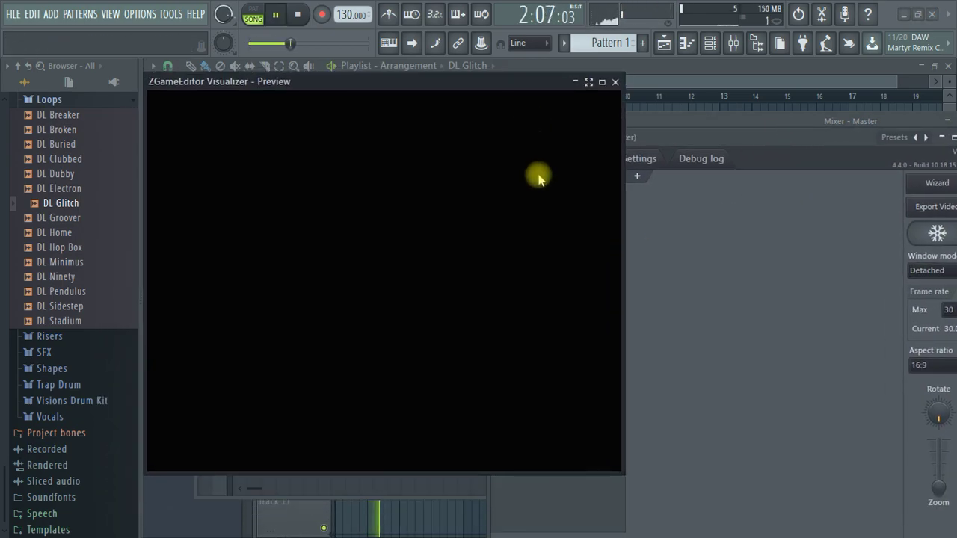
{"action": "left_click", "coordinate": [497, 72]}
{"action": "key", "text": "space"}
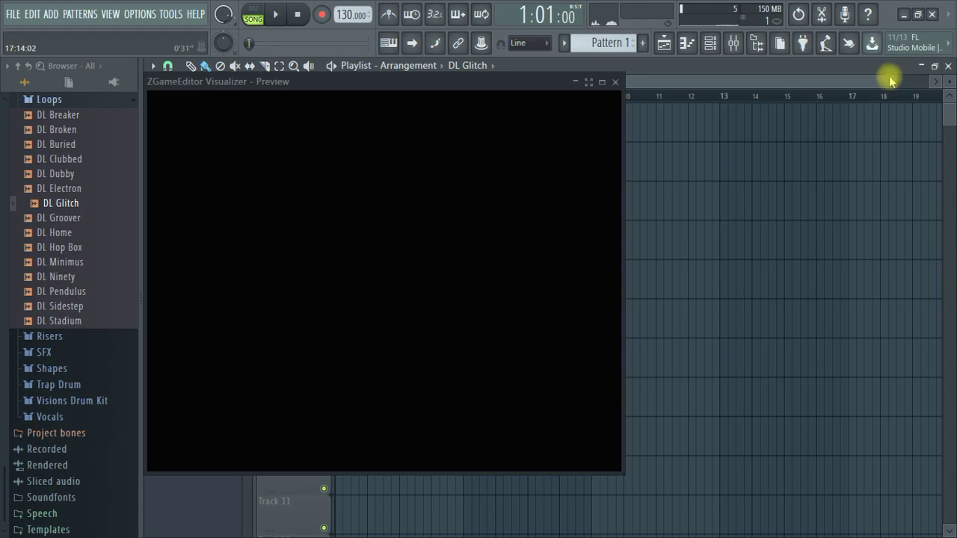
{"action": "left_click", "coordinate": [950, 68]}
{"action": "left_click_drag", "start_coordinate": [546, 78], "coordinate": [452, 81]}
{"action": "left_click_drag", "start_coordinate": [491, 167], "coordinate": [811, 111]}
{"action": "left_click_drag", "start_coordinate": [489, 76], "coordinate": [409, 105]}
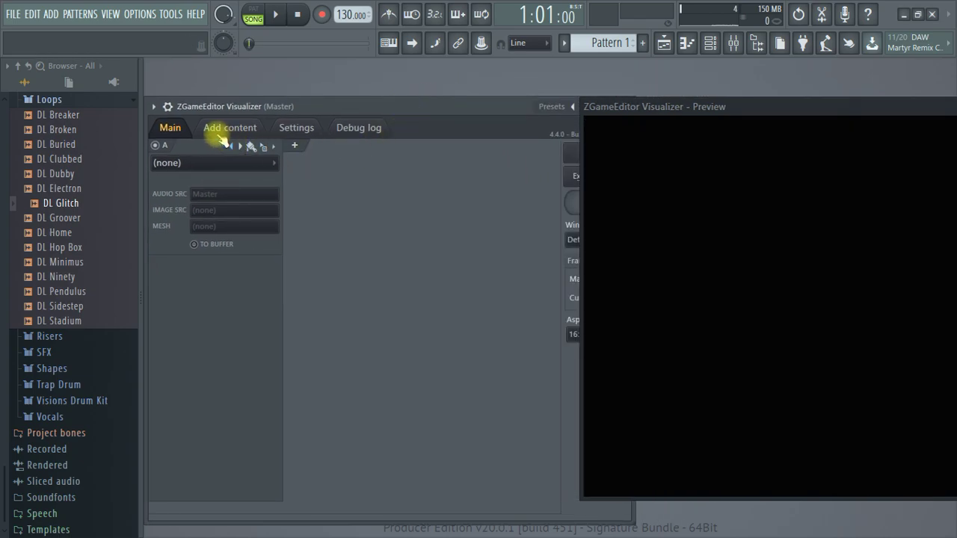
Add the picture IMG_4792 from the Desktop to the visualizer's image content.
{"action": "left_click", "coordinate": [240, 133]}
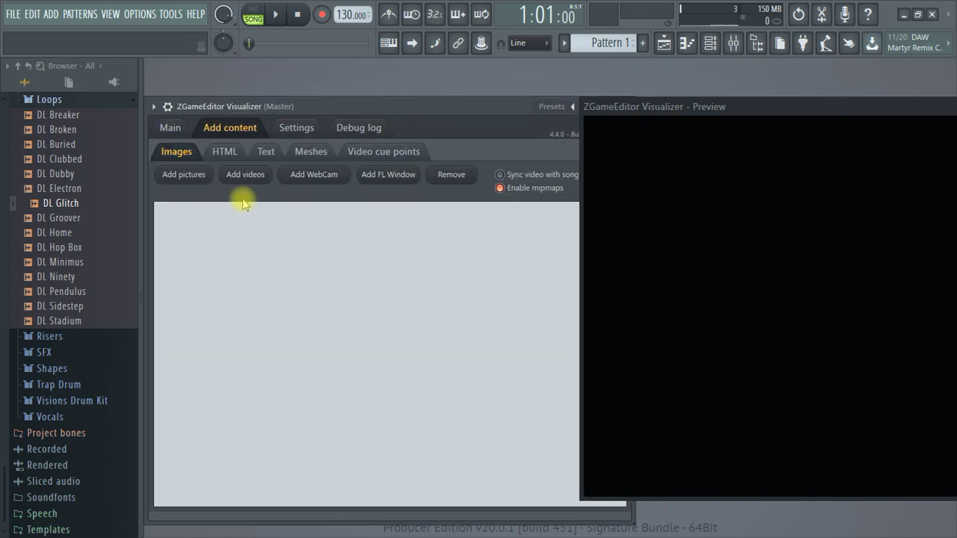
{"action": "left_click", "coordinate": [191, 189]}
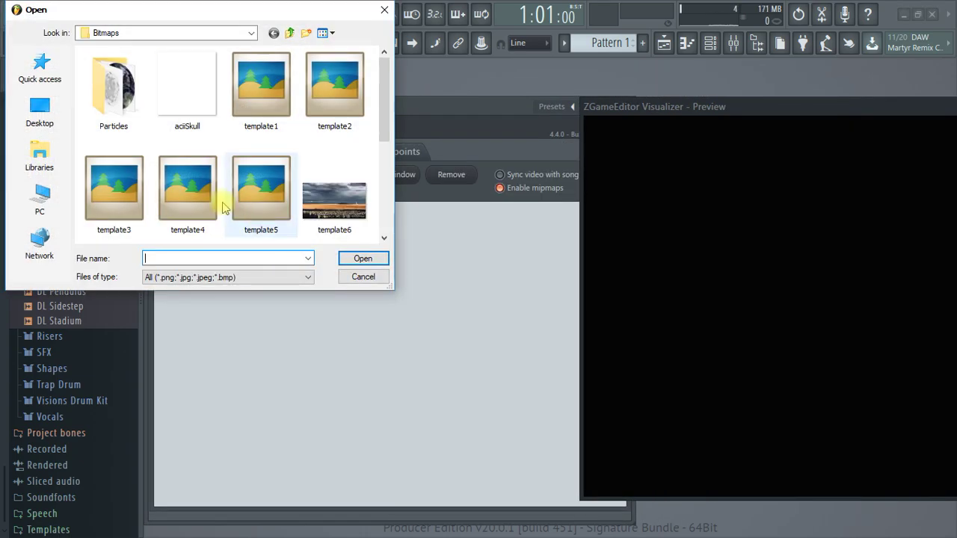
{"action": "left_click", "coordinate": [43, 118]}
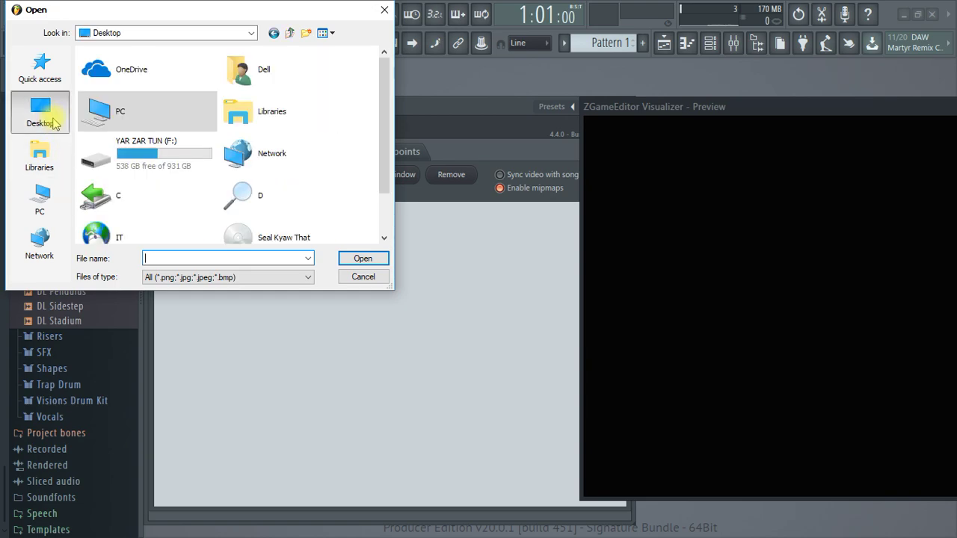
{"action": "scroll", "coordinate": [305, 150], "scroll_direction": "down", "scroll_amount": 1}
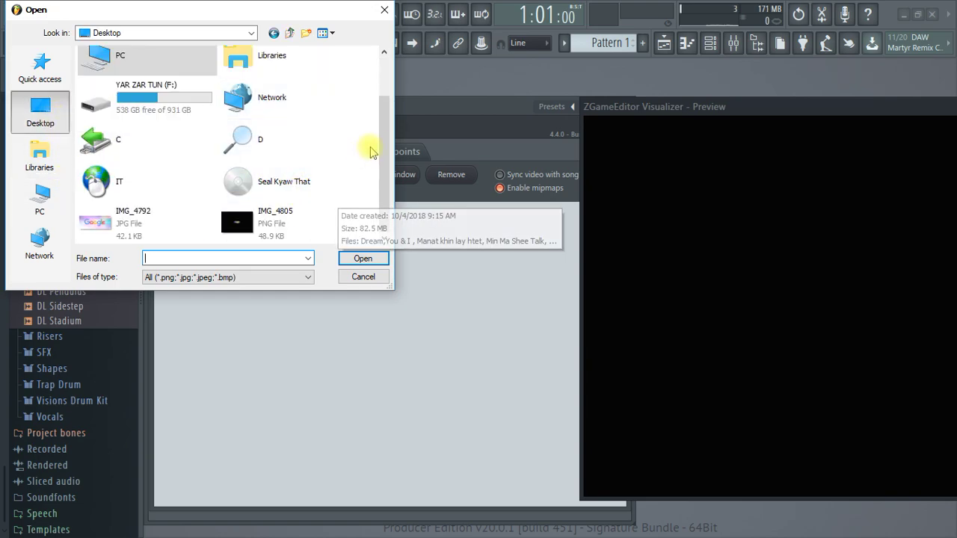
{"action": "left_click", "coordinate": [139, 224]}
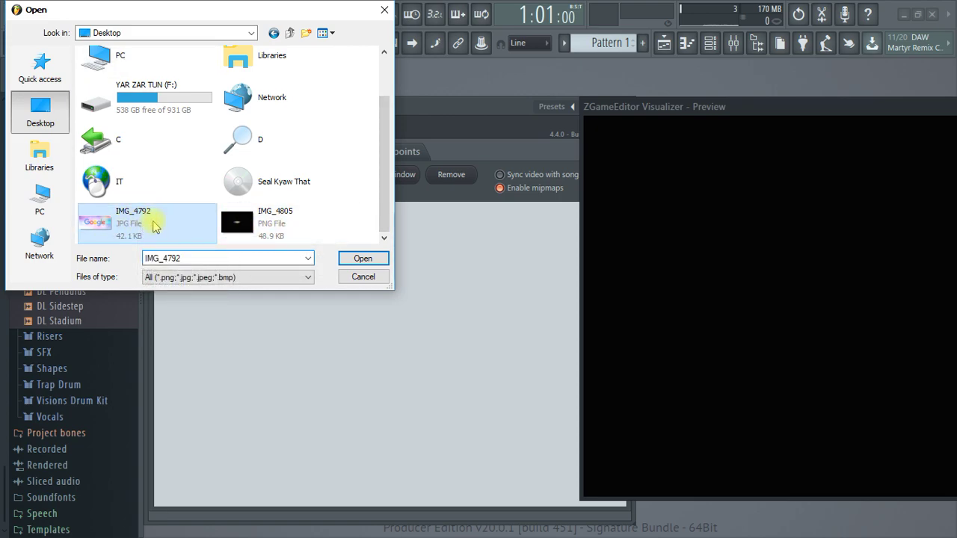
{"action": "left_click", "coordinate": [363, 260]}
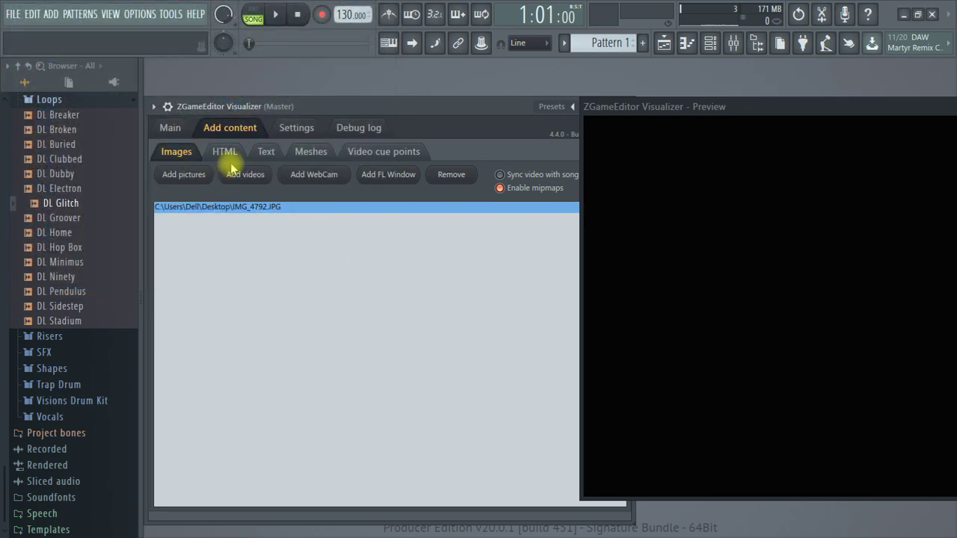
Set layer A to the Image effect with IMG_4792.JPG as its image source and play the song briefly to check the preview.
{"action": "left_click", "coordinate": [170, 127]}
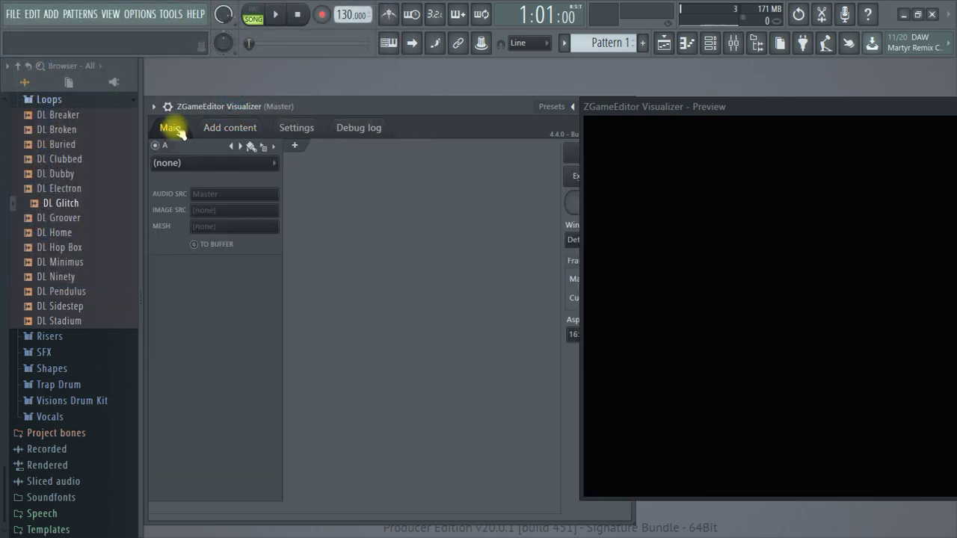
{"action": "left_click", "coordinate": [214, 165]}
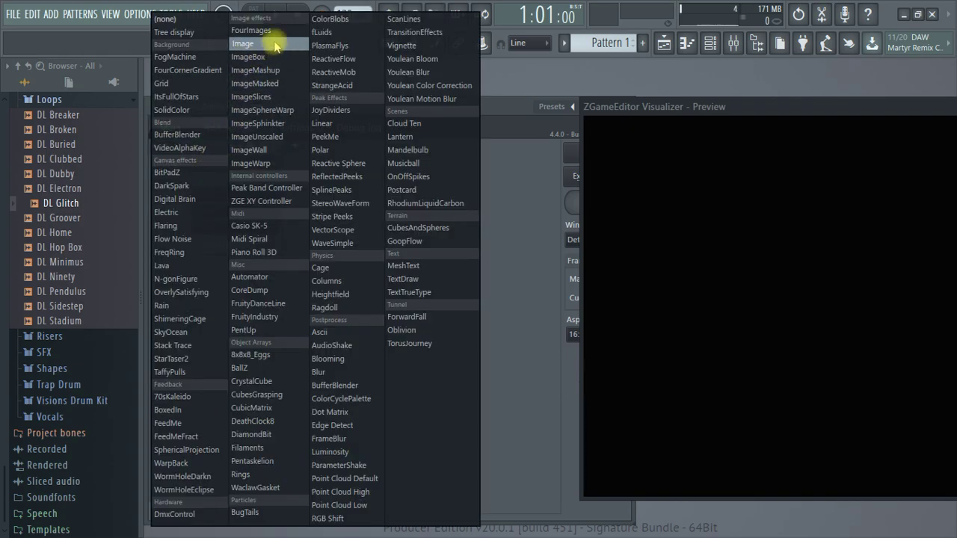
{"action": "left_click", "coordinate": [275, 46]}
{"action": "left_click", "coordinate": [217, 211]}
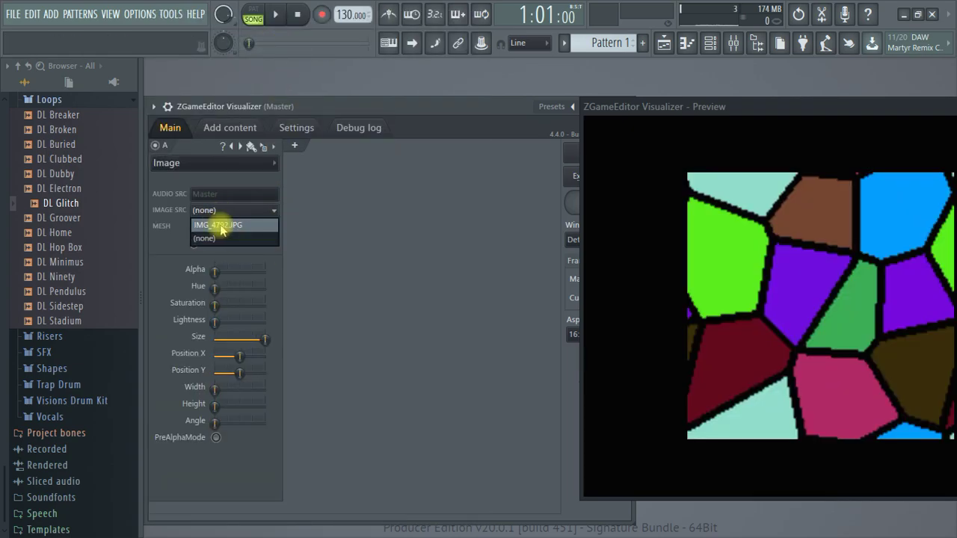
{"action": "left_click", "coordinate": [225, 225]}
{"action": "left_click_drag", "start_coordinate": [740, 106], "coordinate": [520, 105]}
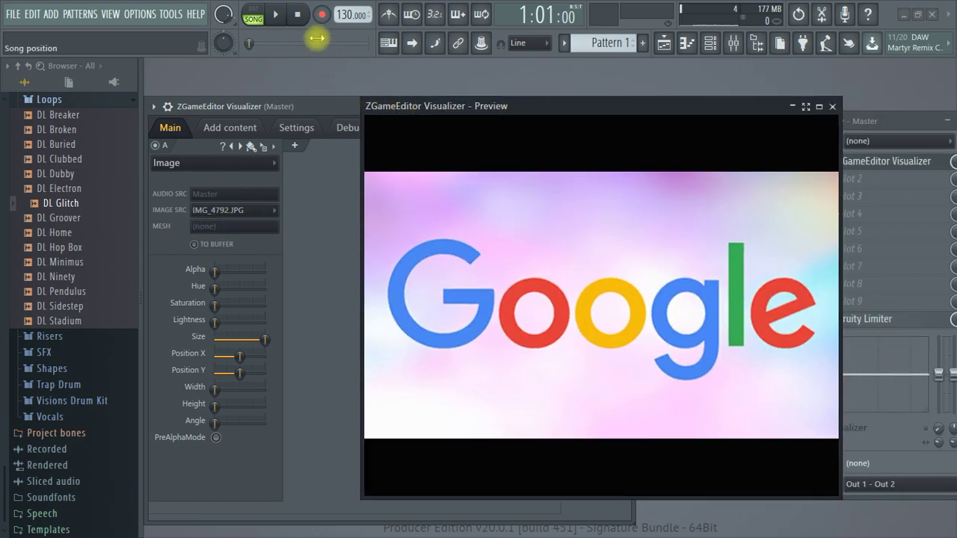
{"action": "left_click", "coordinate": [276, 15]}
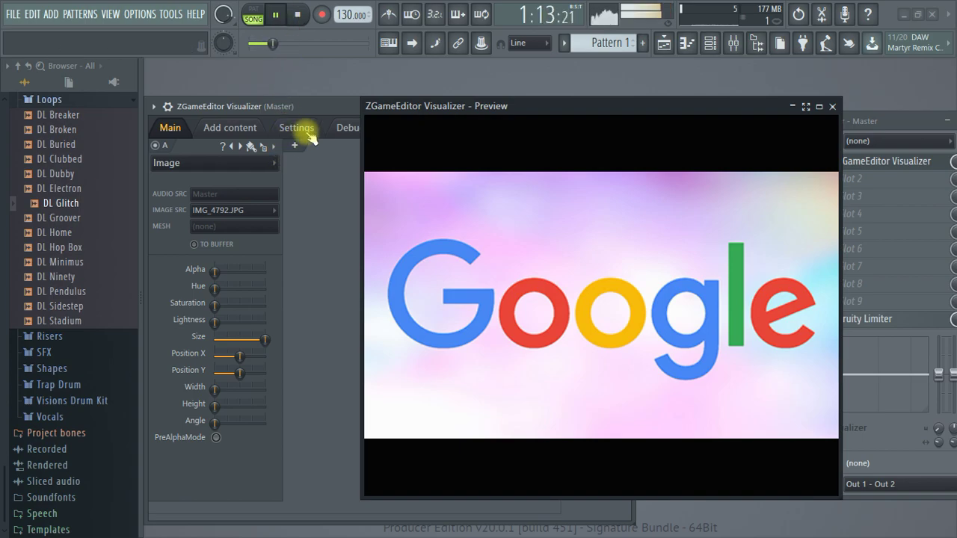
{"action": "left_click", "coordinate": [297, 15]}
Add layer B beside the image layer and assign it the Polar peak effect.
{"action": "left_click", "coordinate": [247, 133]}
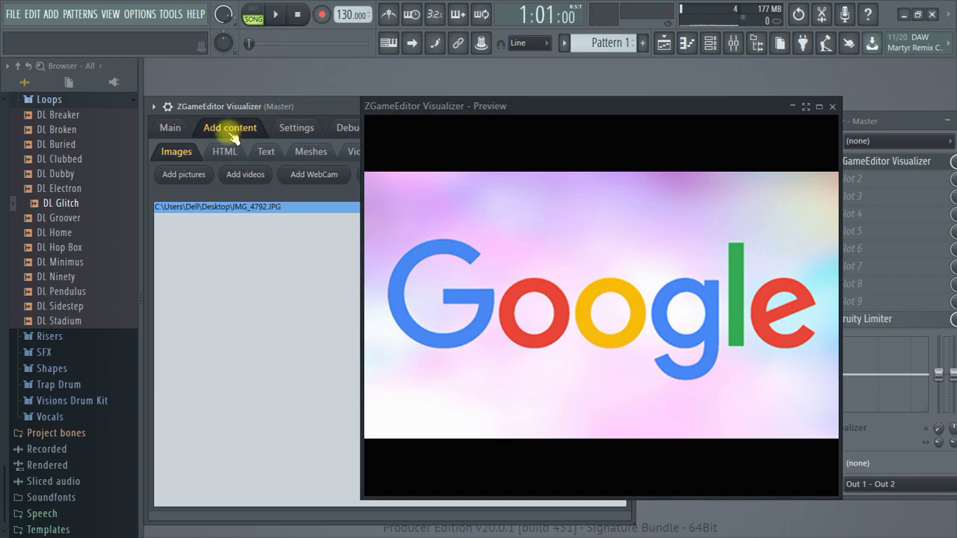
{"action": "left_click", "coordinate": [171, 128]}
{"action": "left_click", "coordinate": [295, 146]}
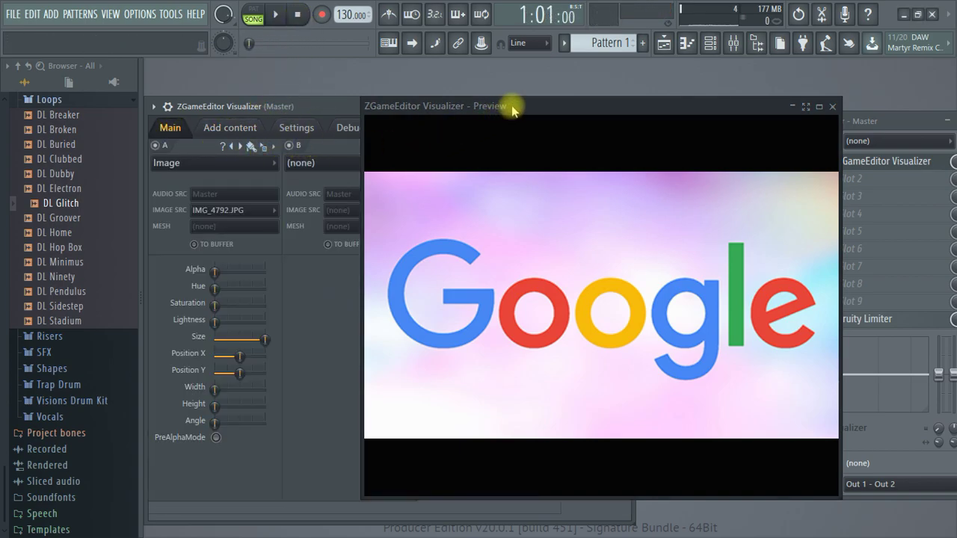
{"action": "left_click_drag", "start_coordinate": [508, 107], "coordinate": [602, 107]}
{"action": "left_click", "coordinate": [314, 162]}
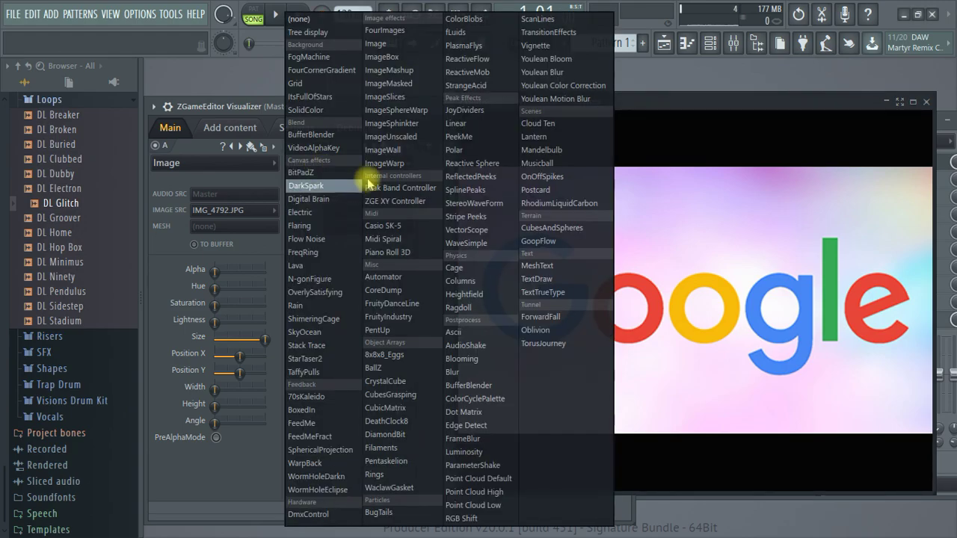
{"action": "left_click", "coordinate": [482, 150]}
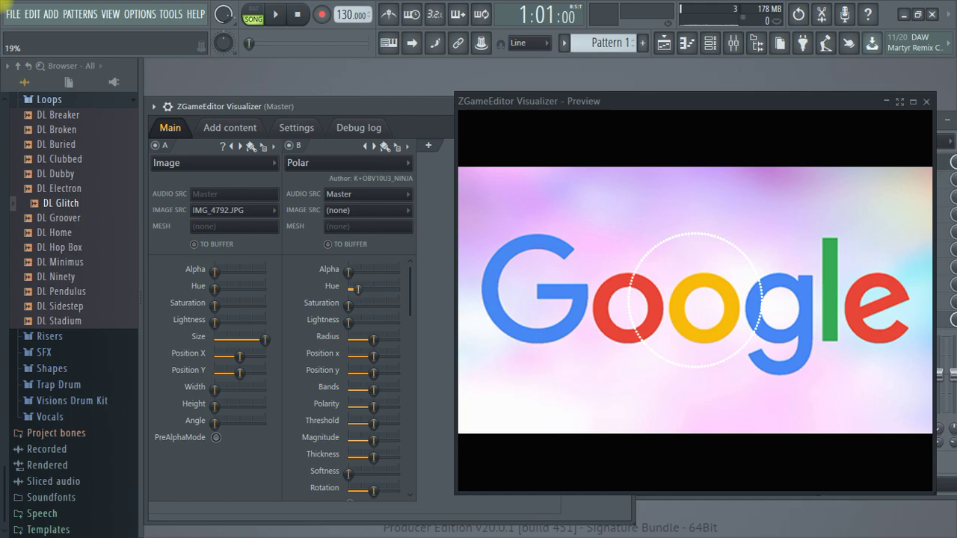
Adjust the Polar ring's position, set its Thickness to 66% and slightly raise Threshold, Rotation and Smooth peaks.
{"action": "left_click_drag", "start_coordinate": [372, 372], "coordinate": [376, 369]}
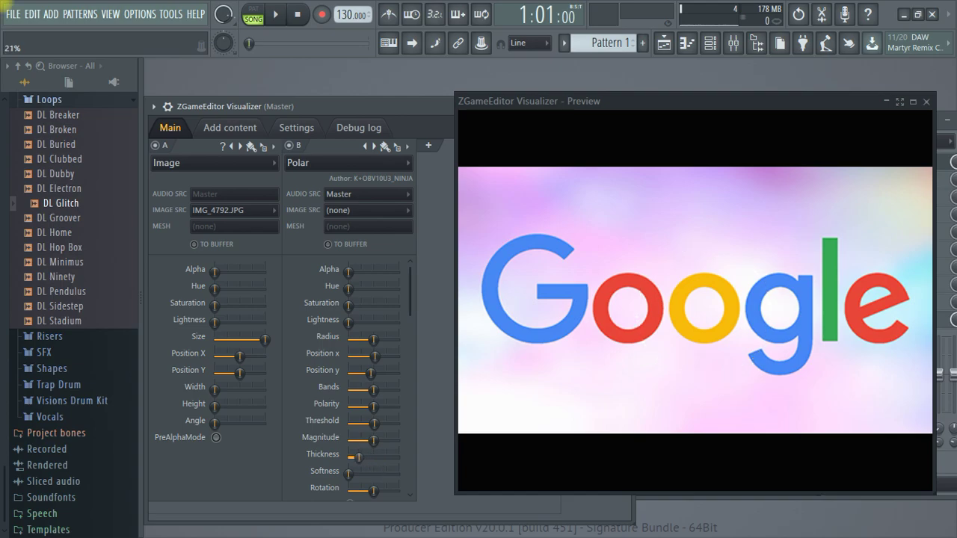
{"action": "left_click_drag", "start_coordinate": [369, 457], "coordinate": [382, 457]}
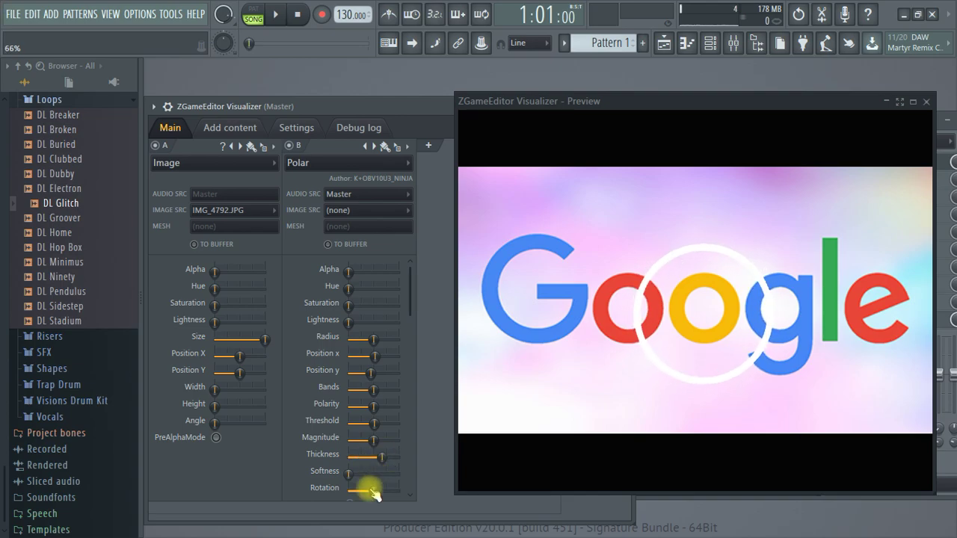
{"action": "scroll", "coordinate": [396, 354], "scroll_direction": "down", "scroll_amount": 2}
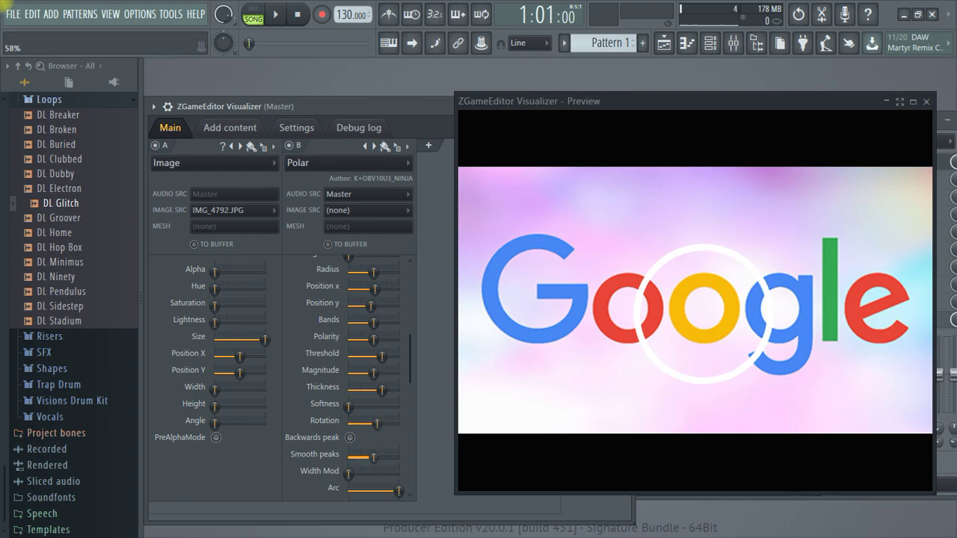
{"action": "left_click_drag", "start_coordinate": [369, 457], "coordinate": [375, 457]}
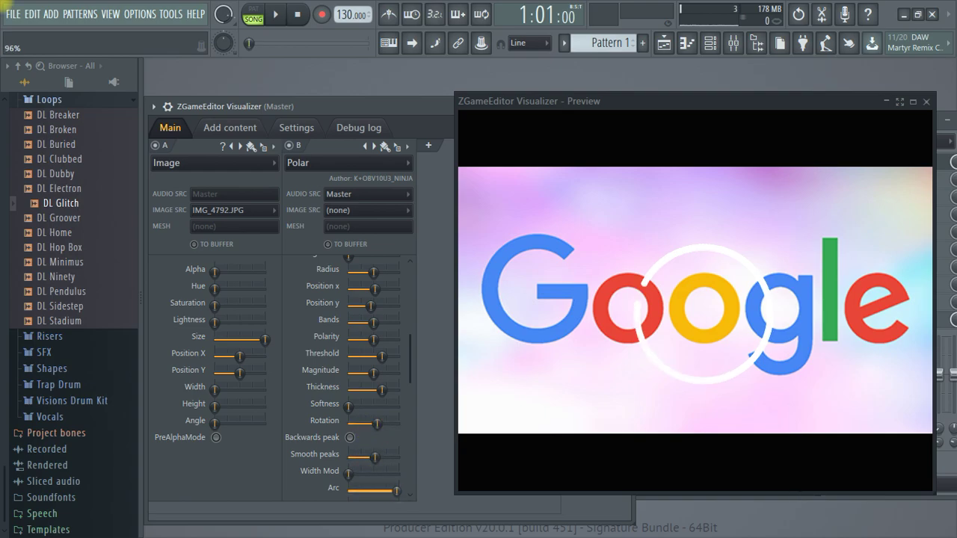
During playback, recentre the Polar ring on the picture, lower its Bands, set Magnitude to 39% and reduce Thickness.
{"action": "key", "text": "space"}
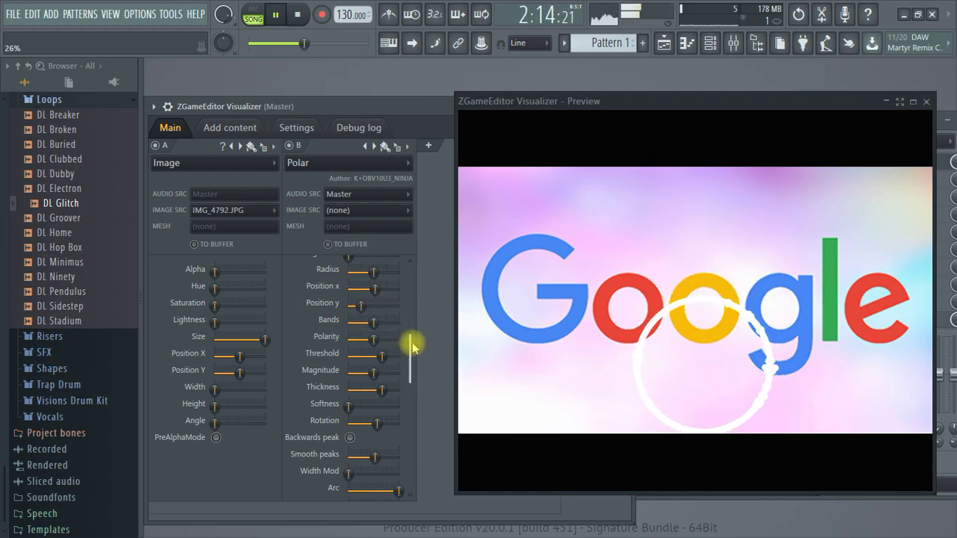
{"action": "left_click_drag", "start_coordinate": [411, 351], "coordinate": [415, 258]}
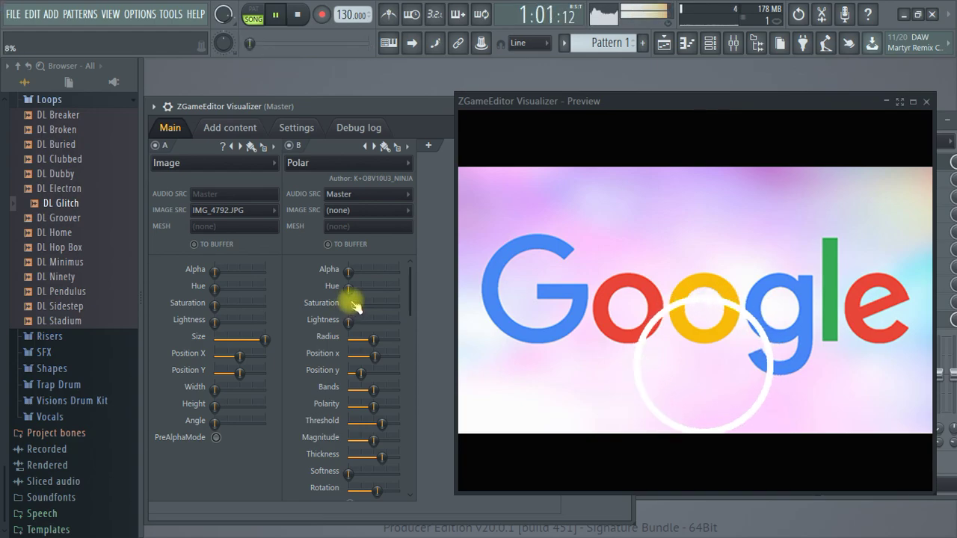
{"action": "left_click_drag", "start_coordinate": [361, 371], "coordinate": [383, 432]}
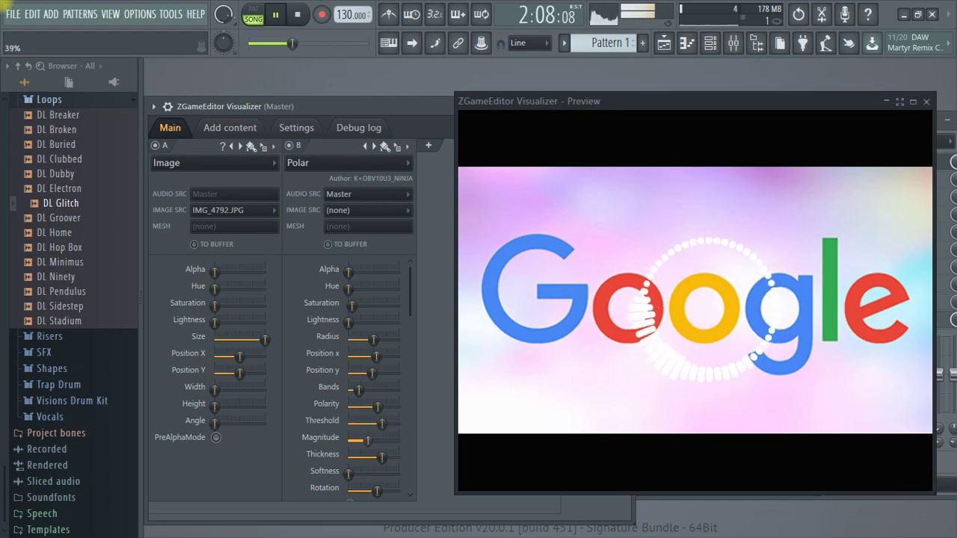
{"action": "scroll", "coordinate": [404, 389], "scroll_direction": "down", "scroll_amount": 5}
{"action": "left_click_drag", "start_coordinate": [381, 297], "coordinate": [382, 284]}
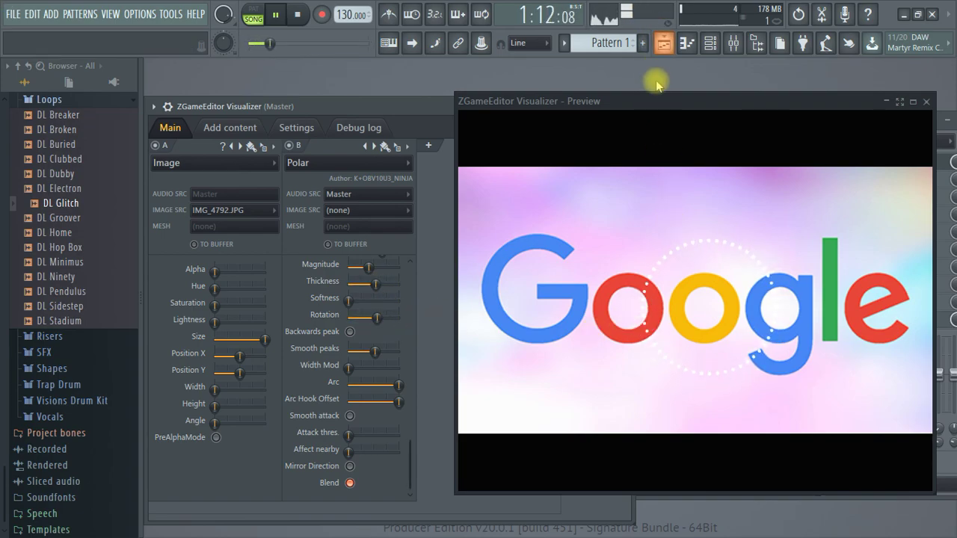
Shift the preview window aside, set the Polar layer's Smooth peaks to 72%, raise Width Mod slightly and lower Arc a little.
{"action": "left_click_drag", "start_coordinate": [655, 105], "coordinate": [675, 99]}
{"action": "left_click_drag", "start_coordinate": [674, 99], "coordinate": [675, 100]}
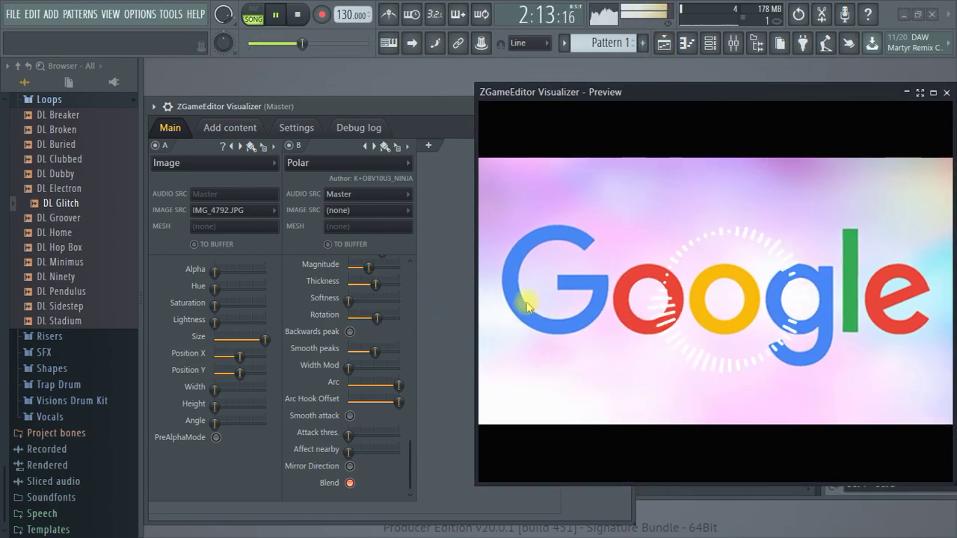
{"action": "left_click_drag", "start_coordinate": [394, 356], "coordinate": [368, 352]}
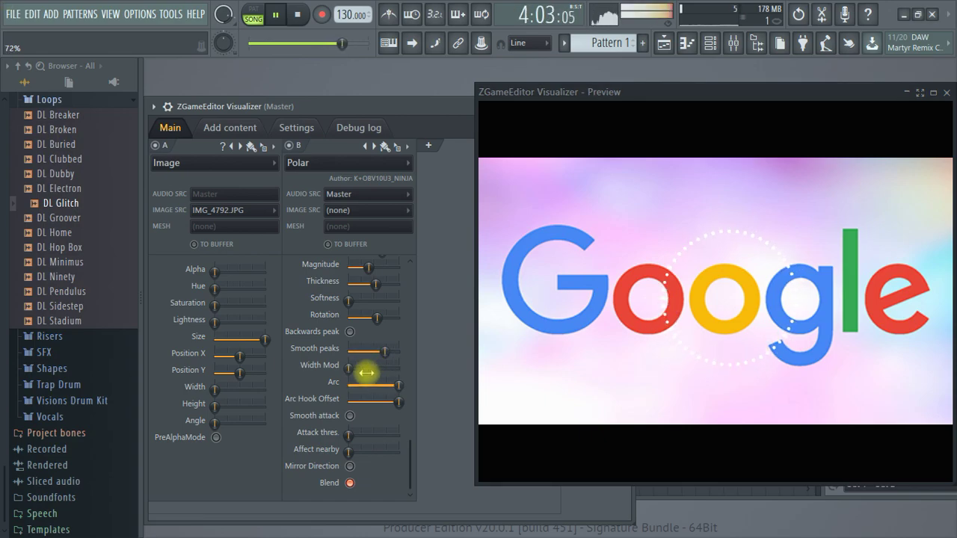
{"action": "left_click_drag", "start_coordinate": [364, 368], "coordinate": [351, 369]}
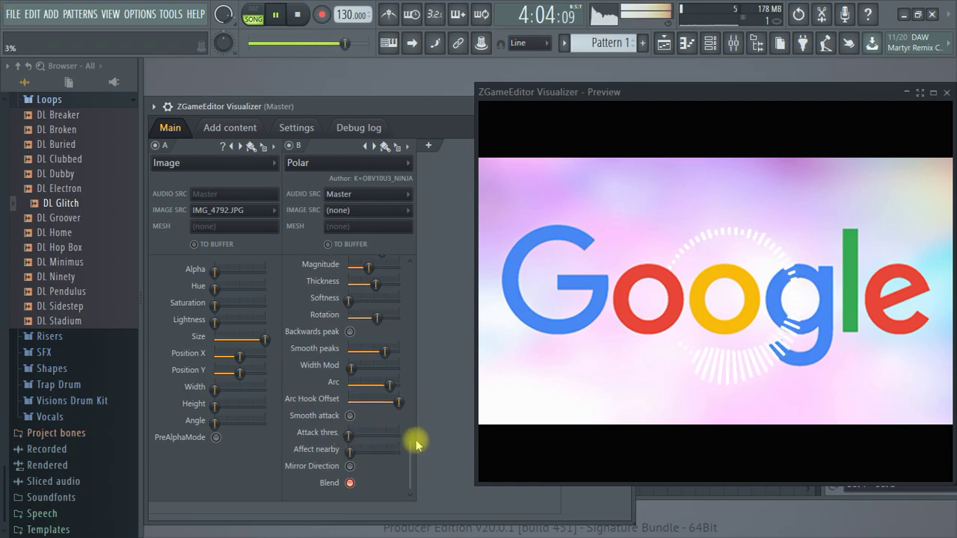
Shrink the Polar ring around the yellow o, raising Bands and Polarity, zeroing Threshold and lowering Magnitude, Thickness and Radius.
{"action": "scroll", "coordinate": [417, 447], "scroll_direction": "up", "scroll_amount": 5}
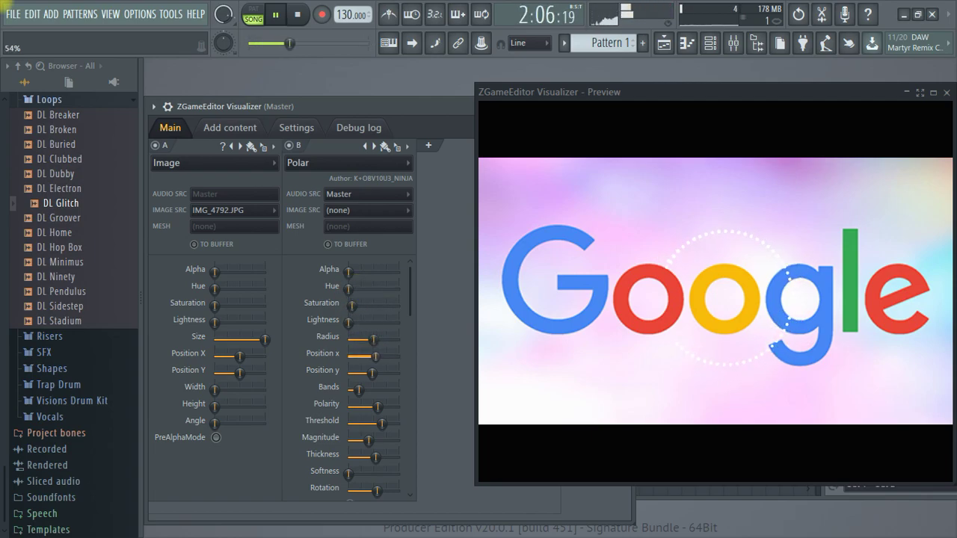
{"action": "left_click_drag", "start_coordinate": [372, 373], "coordinate": [382, 379]}
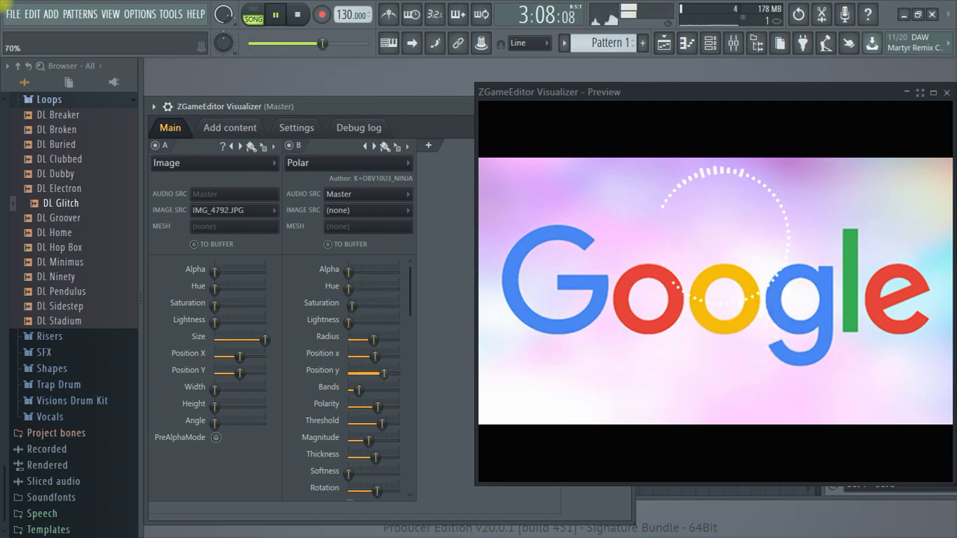
{"action": "left_click", "coordinate": [378, 407]}
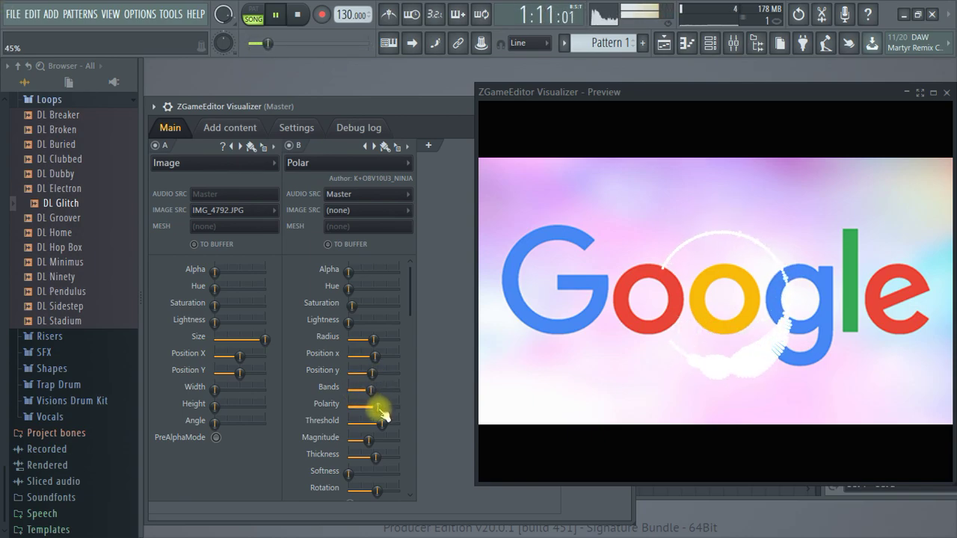
{"action": "left_click_drag", "start_coordinate": [380, 446], "coordinate": [372, 449]}
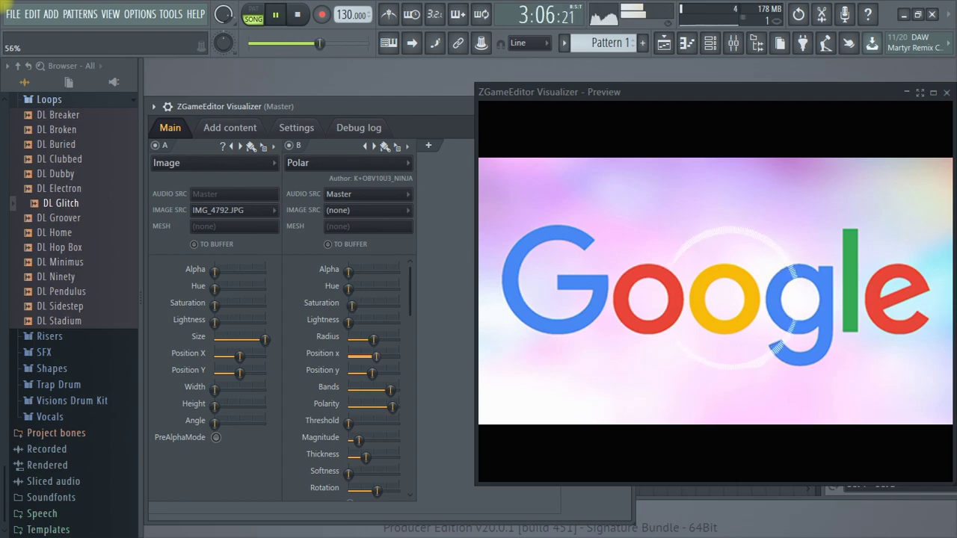
{"action": "left_click_drag", "start_coordinate": [373, 339], "coordinate": [365, 339]}
{"action": "left_click_drag", "start_coordinate": [364, 340], "coordinate": [362, 340]}
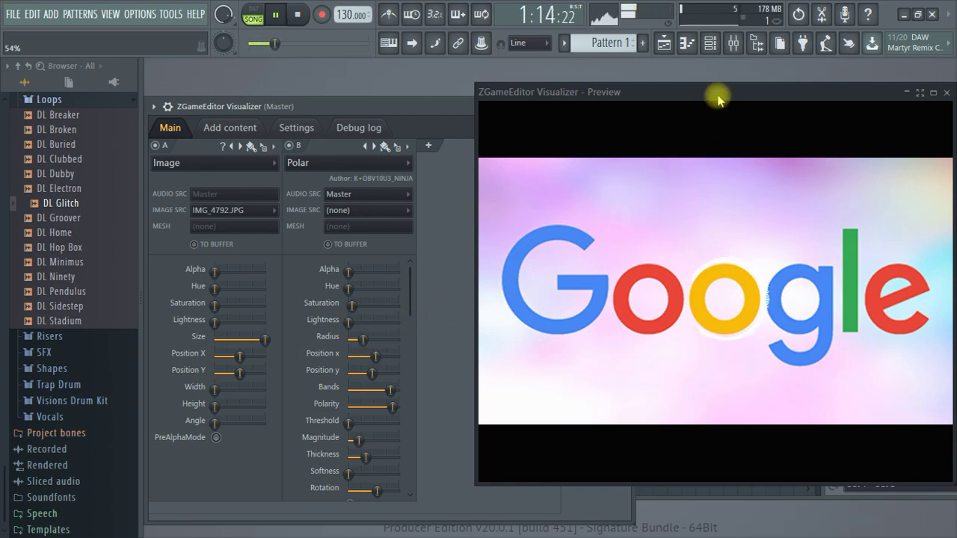
Move the preview window clear of the layer controls and stop playback.
{"action": "left_click_drag", "start_coordinate": [721, 95], "coordinate": [624, 58]}
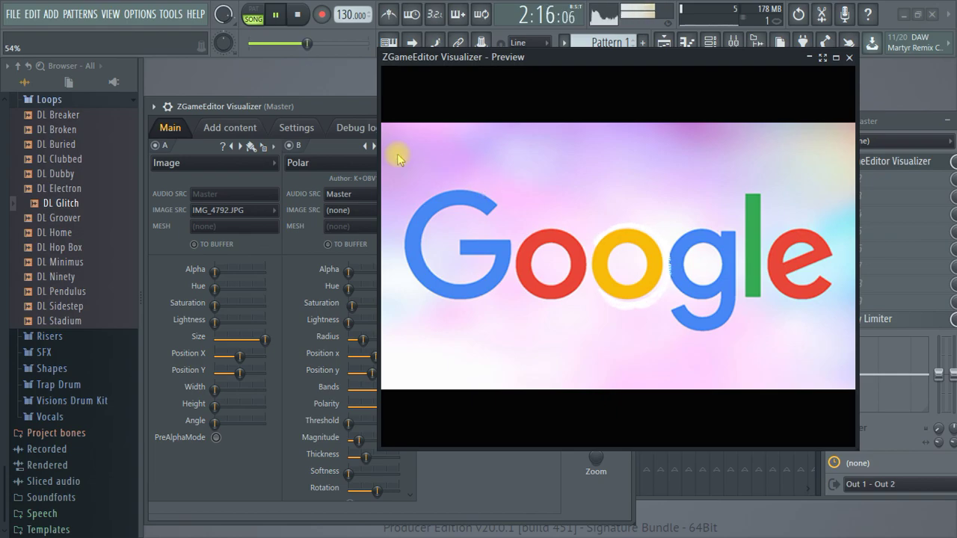
{"action": "left_click_drag", "start_coordinate": [546, 63], "coordinate": [671, 67]}
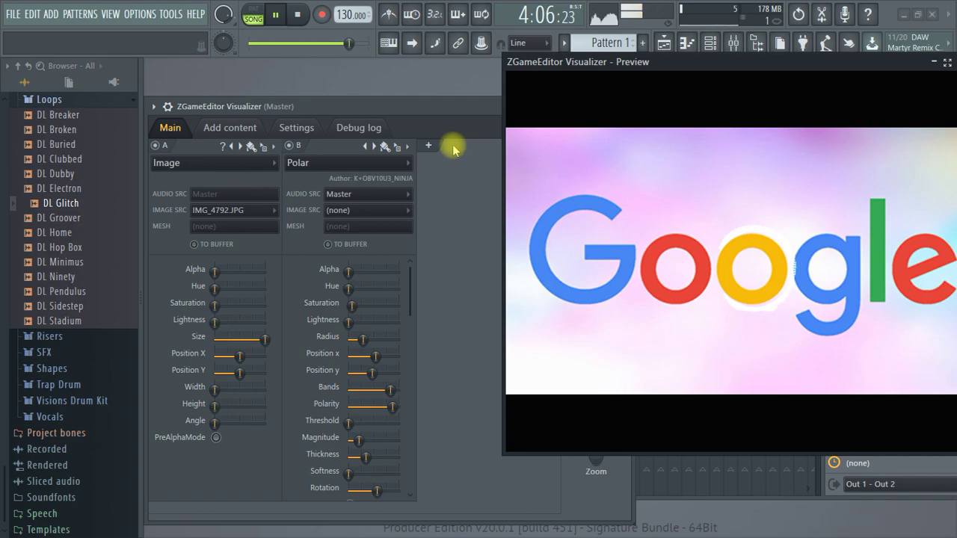
{"action": "left_click", "coordinate": [297, 14]}
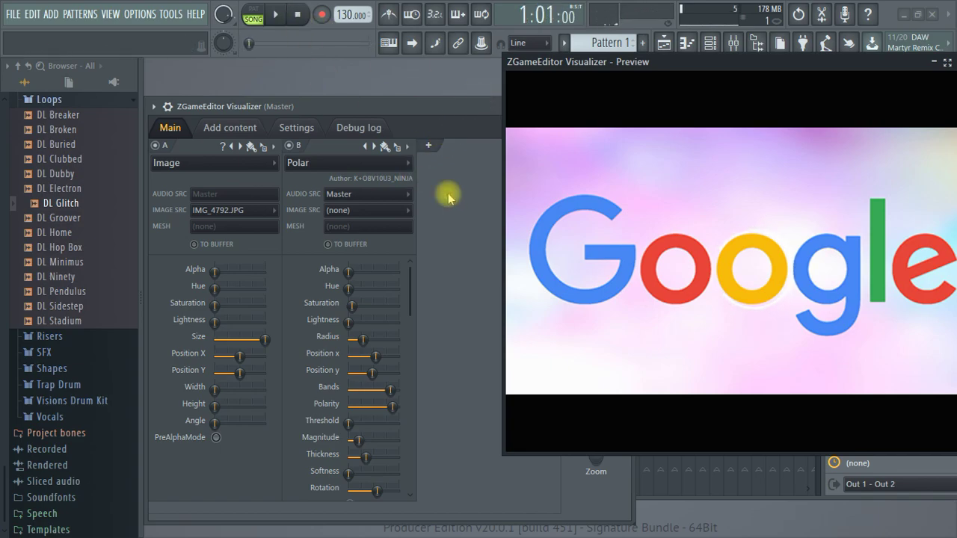
Add layer C with the CoreDump effect and play the song briefly to preview it over the picture.
{"action": "left_click", "coordinate": [428, 145]}
{"action": "left_click", "coordinate": [441, 163]}
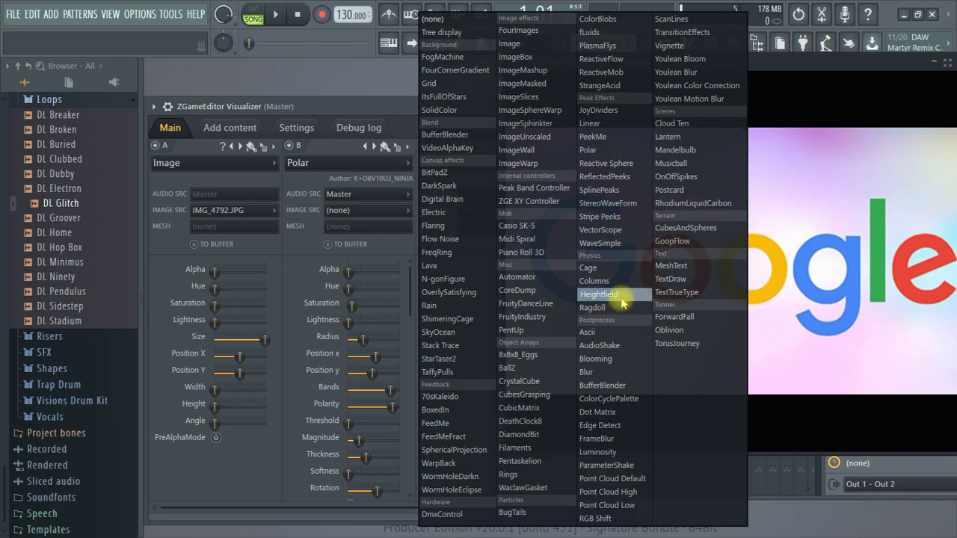
{"action": "left_click", "coordinate": [532, 291]}
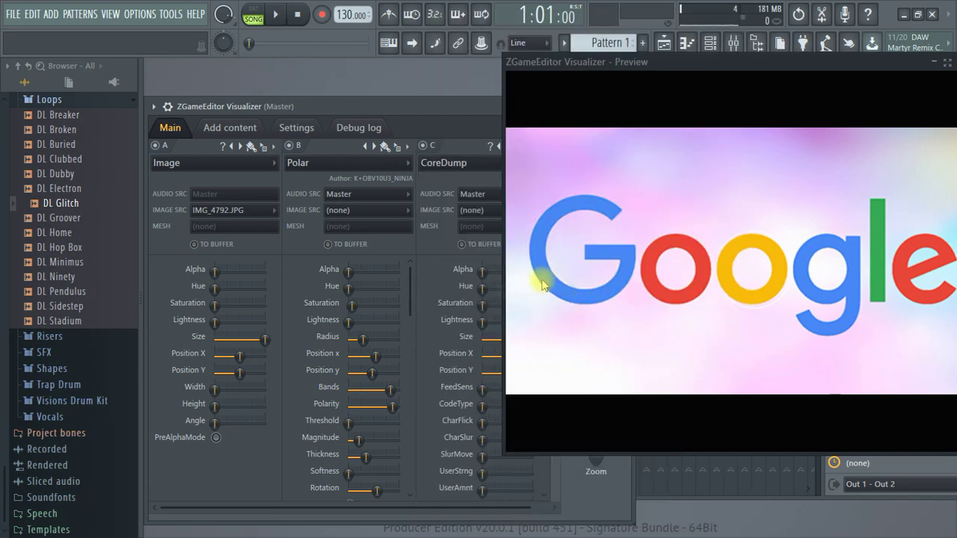
{"action": "key", "text": "space"}
{"action": "left_click_drag", "start_coordinate": [444, 107], "coordinate": [278, 112]}
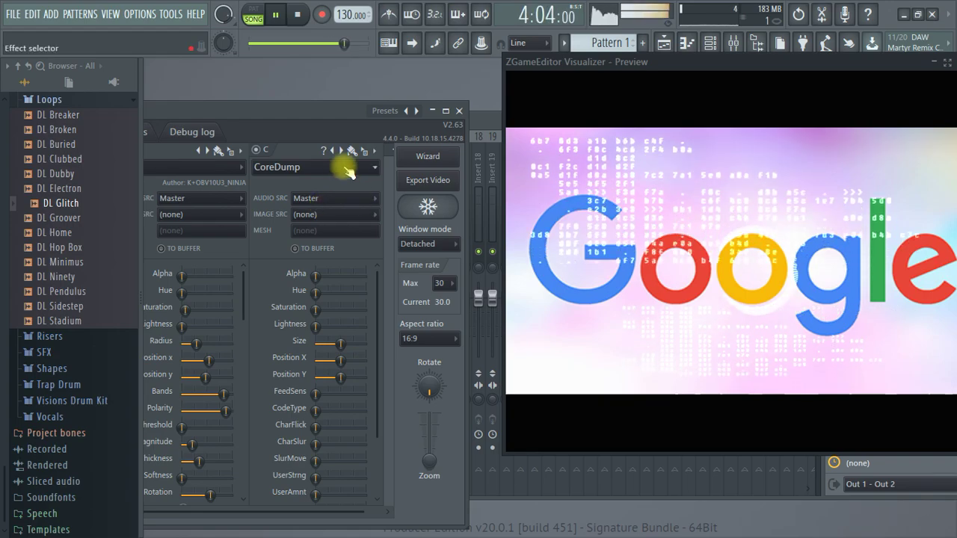
{"action": "left_click_drag", "start_coordinate": [325, 112], "coordinate": [338, 111]}
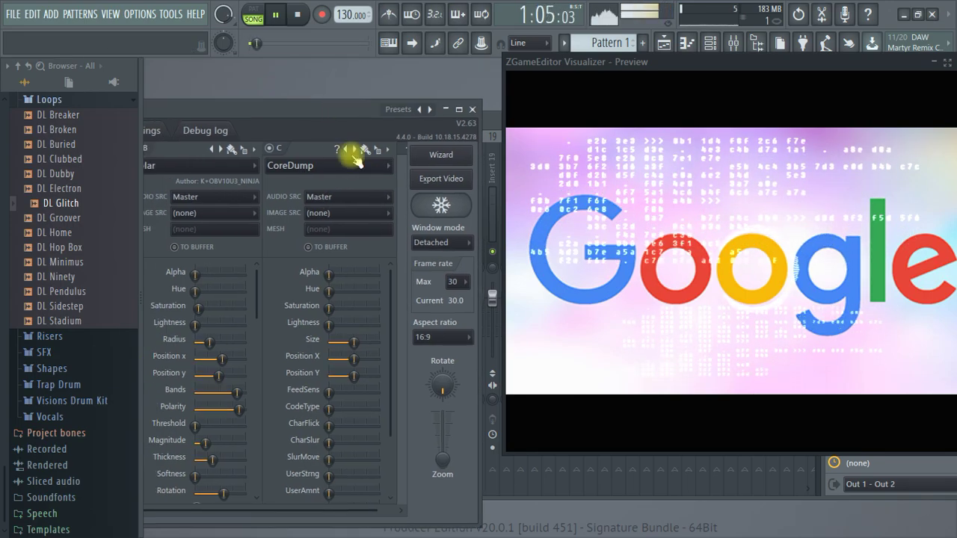
{"action": "key", "text": "space"}
{"action": "left_click_drag", "start_coordinate": [310, 115], "coordinate": [386, 120]}
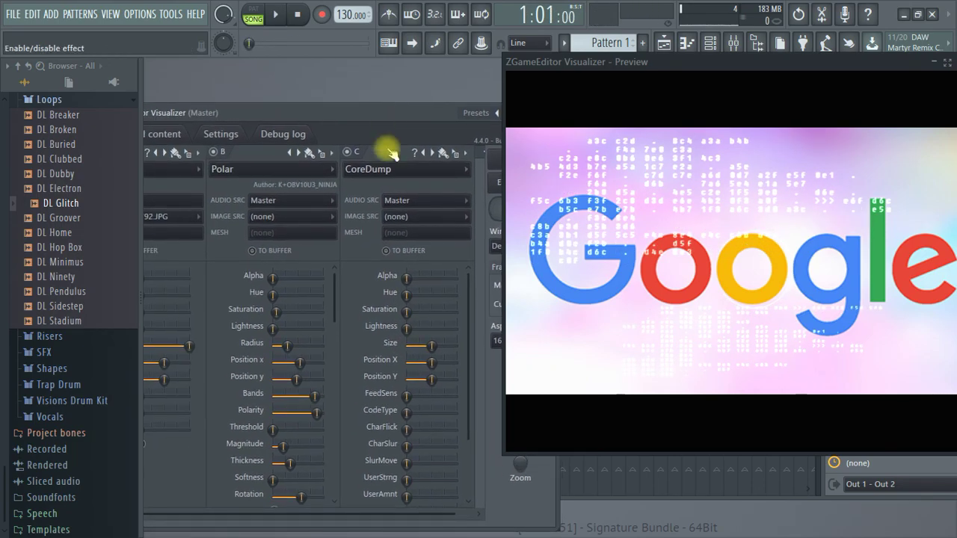
Toggle the CoreDump layer off and on, and reorder it ahead of image layer A so it renders behind the picture.
{"action": "left_click", "coordinate": [349, 153]}
{"action": "left_click", "coordinate": [351, 155]}
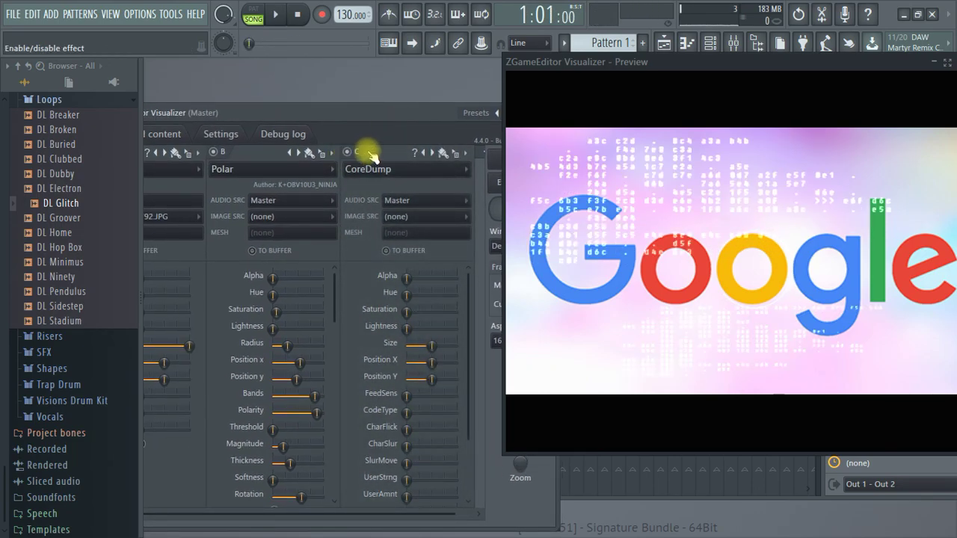
{"action": "left_click", "coordinate": [349, 153]}
{"action": "left_click", "coordinate": [349, 154]}
{"action": "left_click_drag", "start_coordinate": [454, 158], "coordinate": [207, 161]}
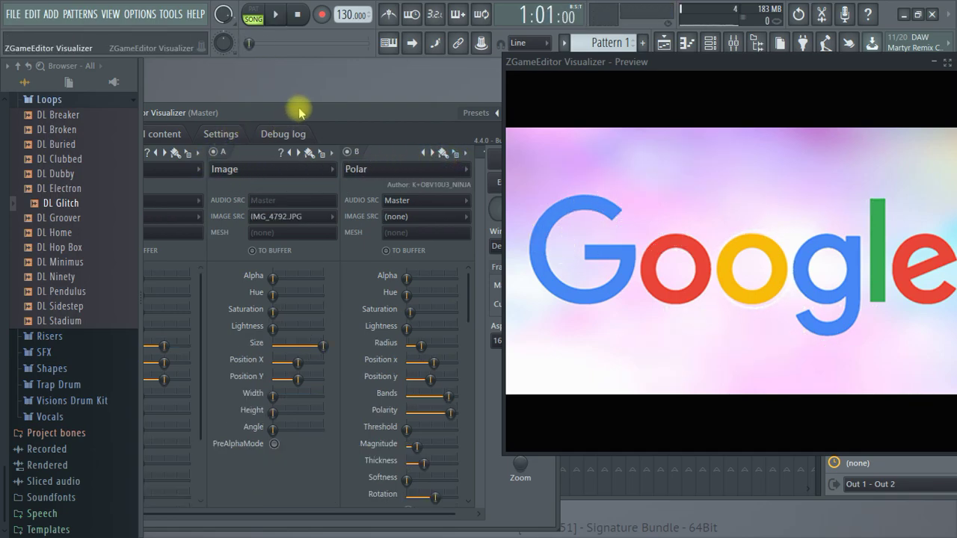
Disable image layer A during a short playback to check the layer behind it, enable it again and restart playback.
{"action": "left_click_drag", "start_coordinate": [297, 112], "coordinate": [291, 93]}
{"action": "left_click", "coordinate": [249, 136]}
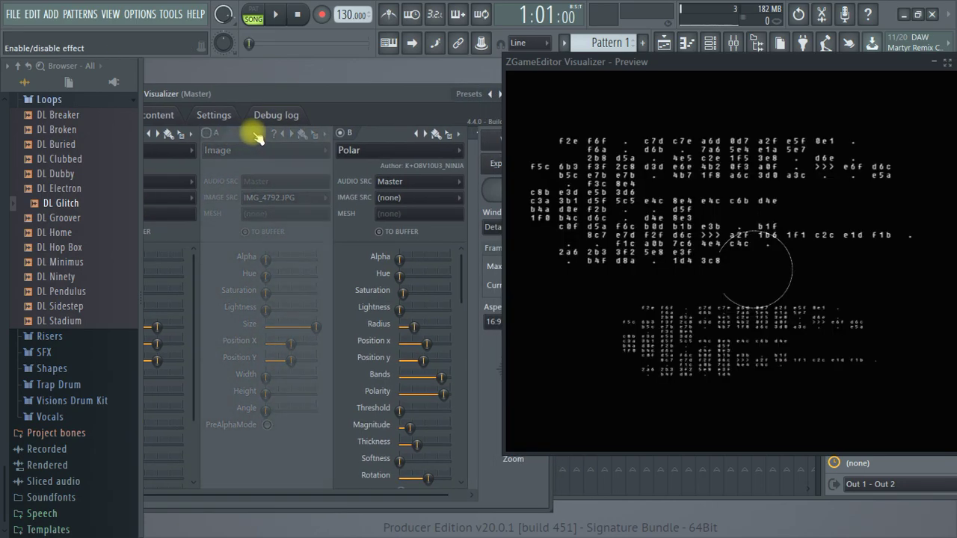
{"action": "key", "text": "space"}
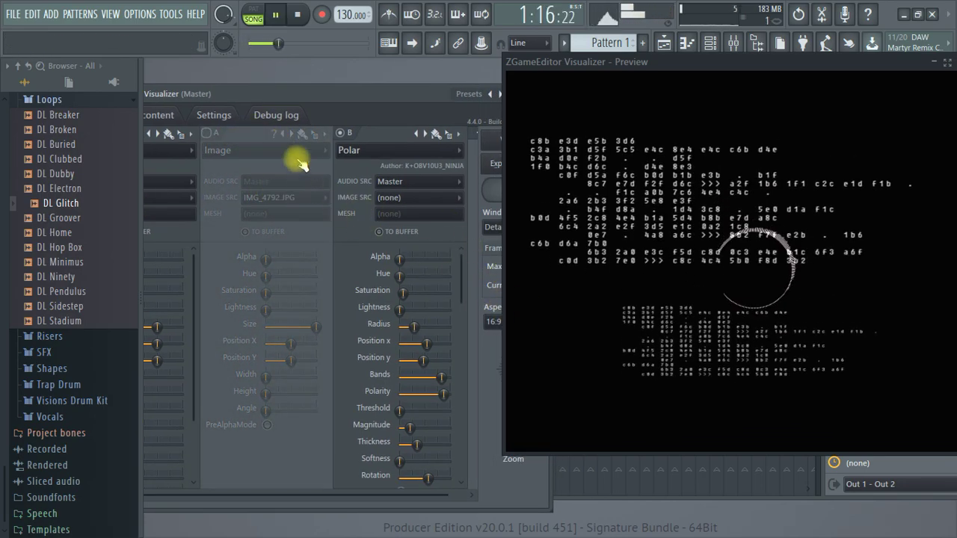
{"action": "key", "text": "space"}
{"action": "left_click", "coordinate": [207, 133]}
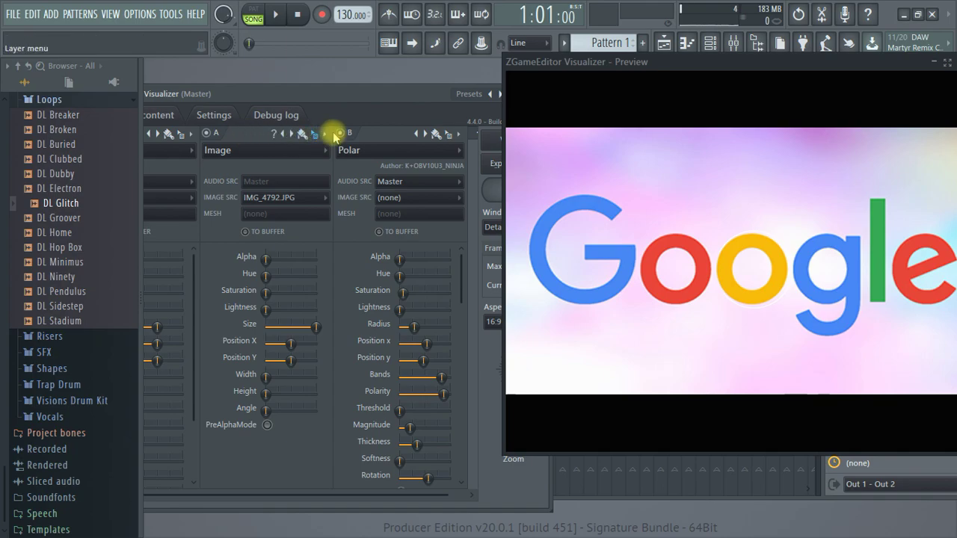
{"action": "key", "text": "space"}
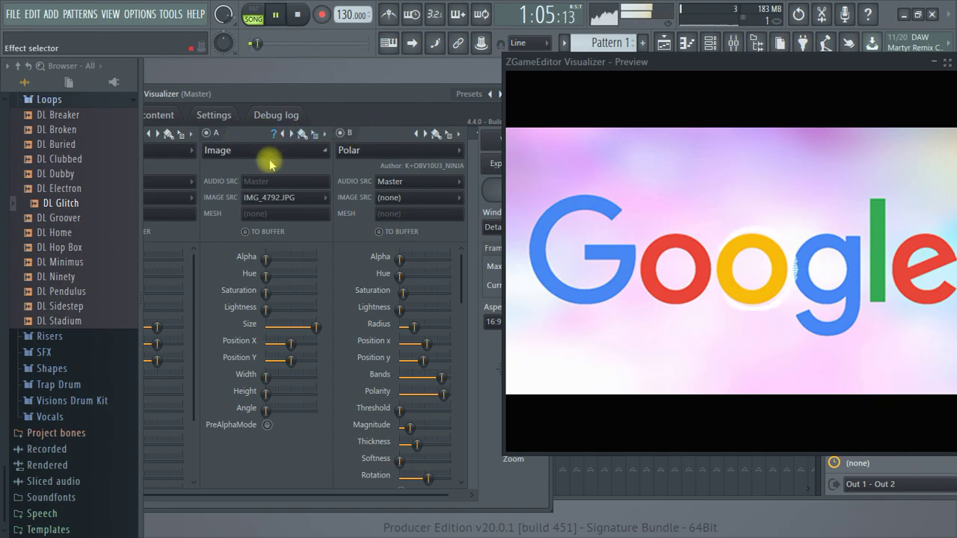
Add layer D after the Polar layer and assign it the Linear peak effect.
{"action": "left_click_drag", "start_coordinate": [369, 85], "coordinate": [273, 80]}
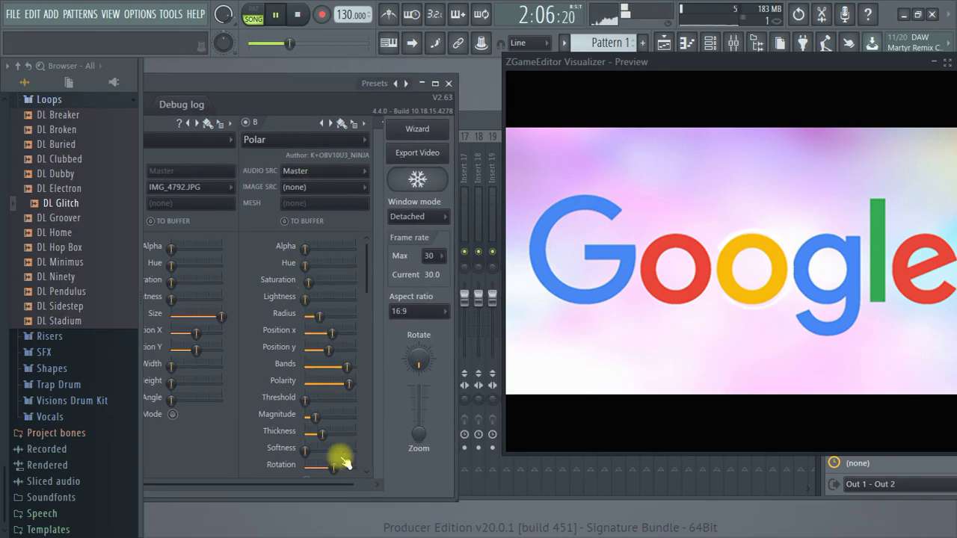
{"action": "left_click", "coordinate": [341, 122]}
{"action": "left_click", "coordinate": [368, 122]}
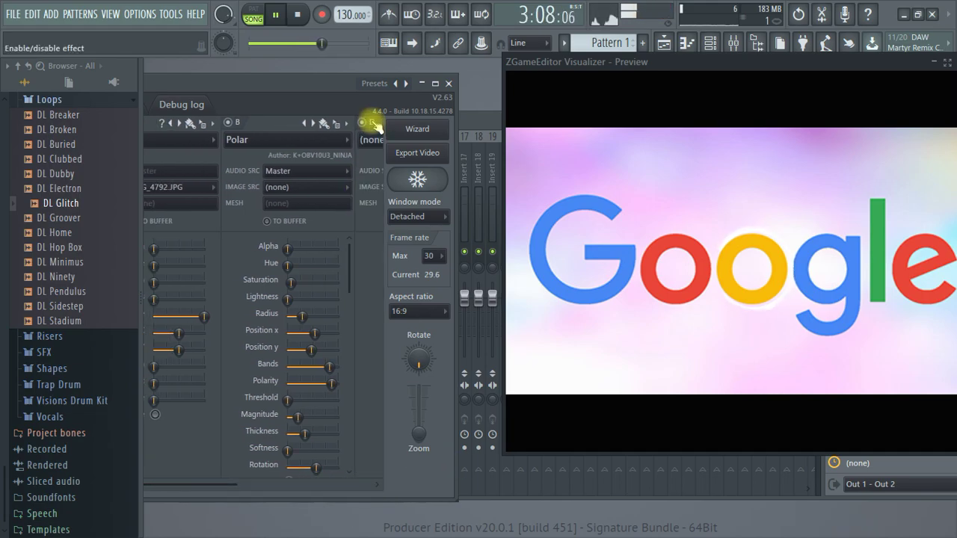
{"action": "left_click_drag", "start_coordinate": [250, 486], "coordinate": [331, 481]}
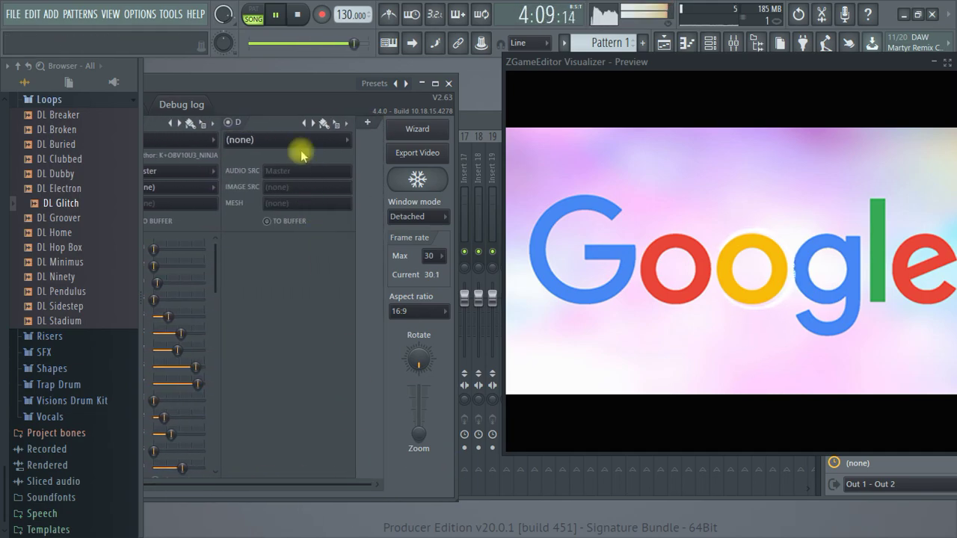
{"action": "left_click", "coordinate": [289, 140]}
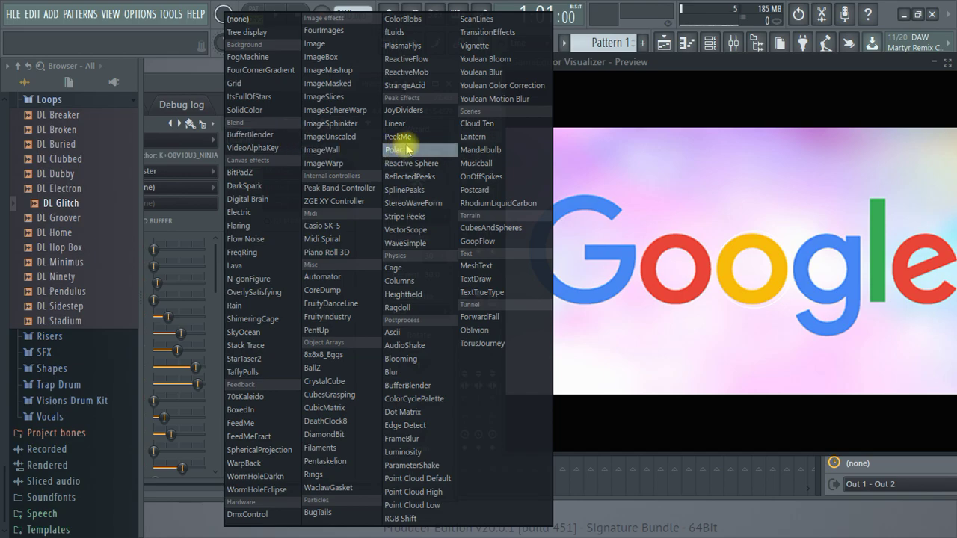
{"action": "left_click", "coordinate": [423, 124]}
During playback, lower the Linear bars by setting Position Y to 11% and shift the preview window to see them.
{"action": "key", "text": "space"}
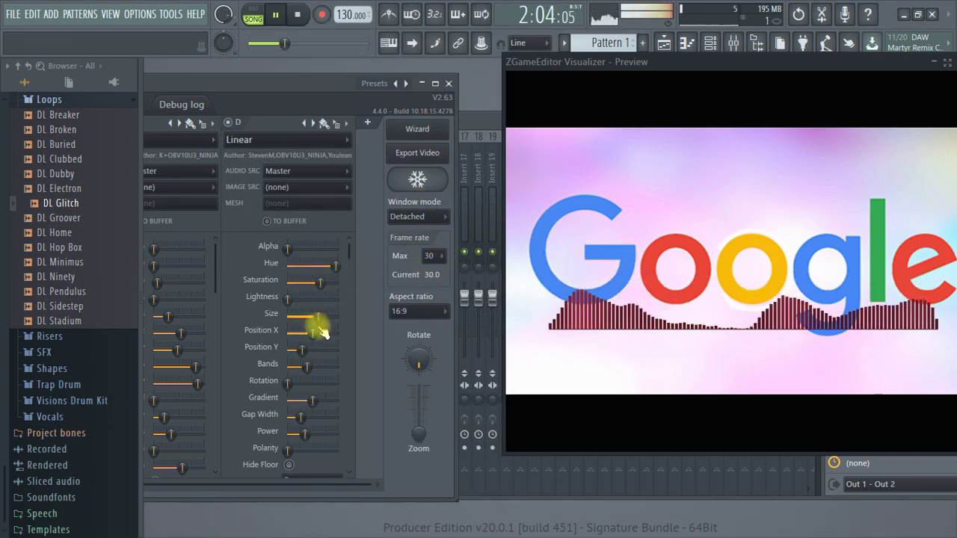
{"action": "left_click_drag", "start_coordinate": [303, 349], "coordinate": [292, 349]}
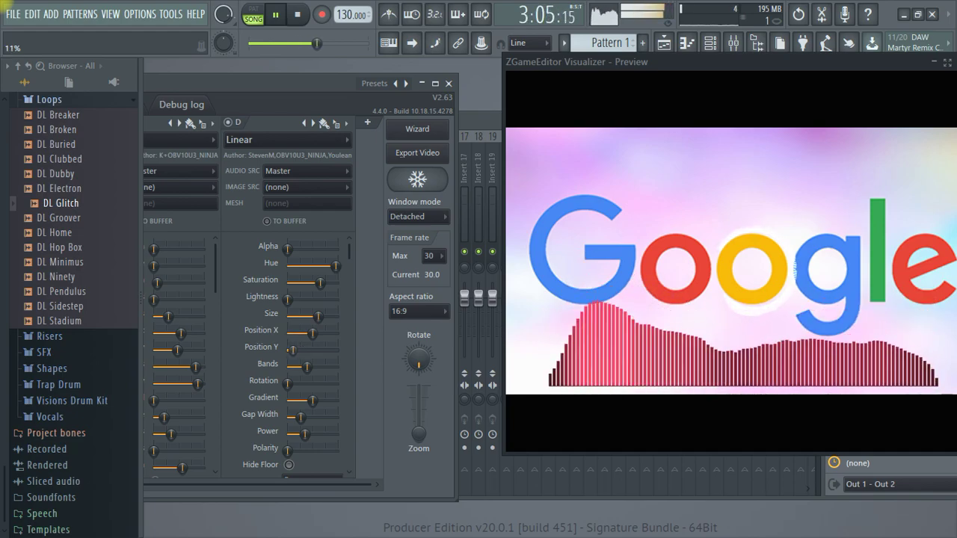
{"action": "left_click_drag", "start_coordinate": [668, 65], "coordinate": [595, 75]}
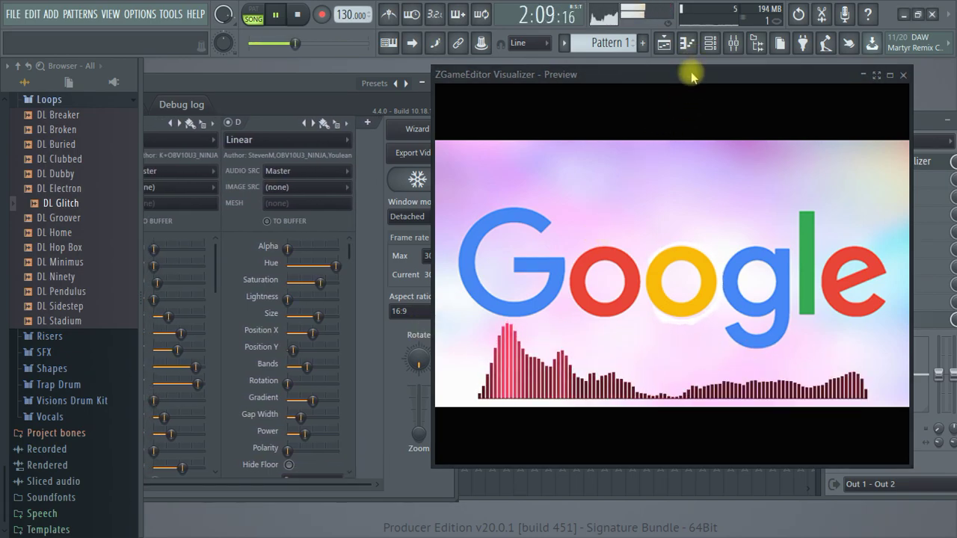
{"action": "left_click_drag", "start_coordinate": [690, 75], "coordinate": [695, 99]}
Open the playlist, select the time range over the DL Buried and DL Glitch clips, and play it with the preview alongside.
{"action": "left_click", "coordinate": [664, 43]}
{"action": "left_click_drag", "start_coordinate": [591, 102], "coordinate": [688, 161]}
{"action": "left_click", "coordinate": [457, 97]}
{"action": "key", "text": "space"}
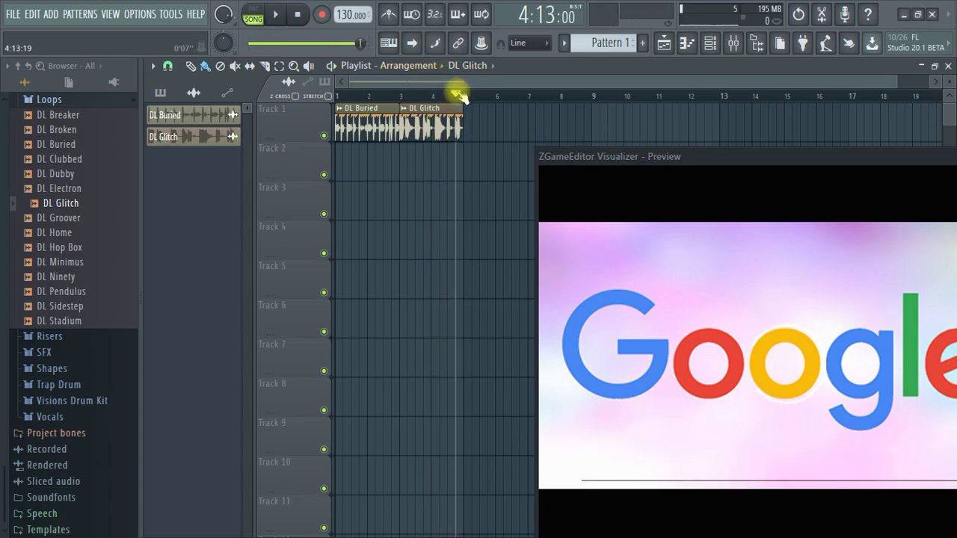
{"action": "left_click_drag", "start_coordinate": [462, 96], "coordinate": [267, 96]}
{"action": "scroll", "coordinate": [347, 95], "scroll_direction": "up", "scroll_amount": 2}
{"action": "left_click", "coordinate": [449, 97]}
{"action": "left_click", "coordinate": [338, 95]}
{"action": "key", "text": "space"}
{"action": "left_click_drag", "start_coordinate": [613, 153], "coordinate": [587, 61]}
{"action": "left_click_drag", "start_coordinate": [887, 62], "coordinate": [759, 84]}
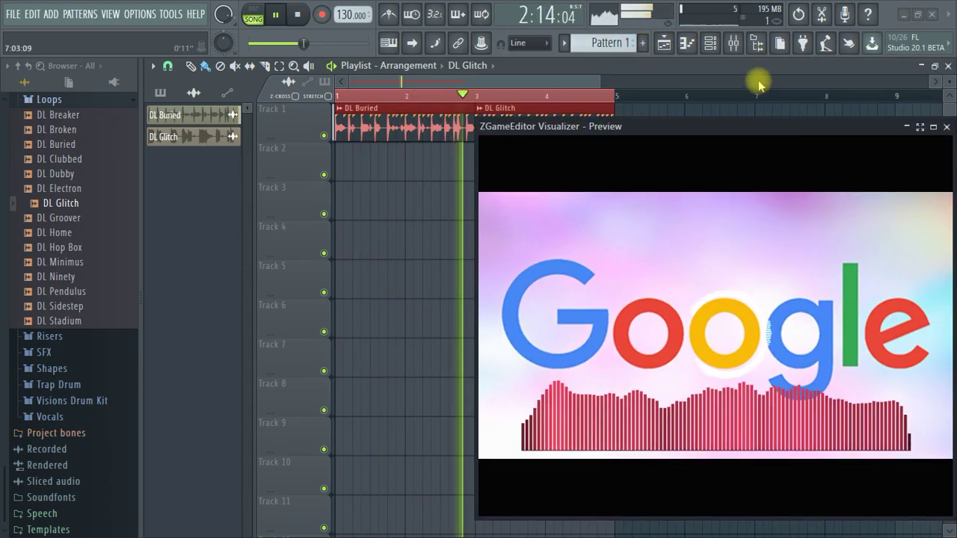
Close the playlist, rearrange the preview and visualizer windows and stop playback.
{"action": "left_click", "coordinate": [948, 66]}
{"action": "left_click_drag", "start_coordinate": [673, 127], "coordinate": [684, 116]}
{"action": "left_click_drag", "start_coordinate": [317, 85], "coordinate": [289, 96]}
{"action": "key", "text": "space"}
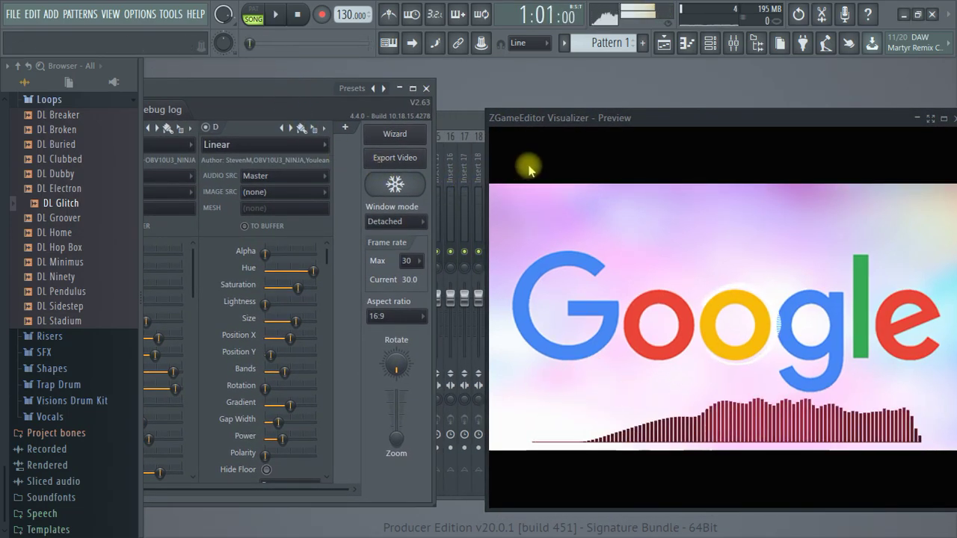
Close the detached preview and the mixer, and centre the visualizer window with its preview attached.
{"action": "left_click_drag", "start_coordinate": [657, 117], "coordinate": [498, 128]}
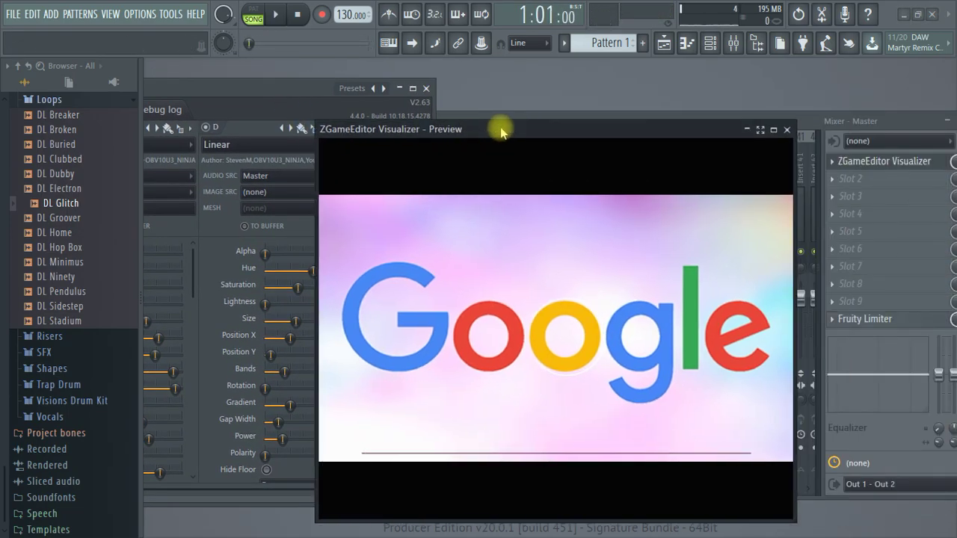
{"action": "left_click", "coordinate": [794, 131]}
{"action": "left_click", "coordinate": [779, 127]}
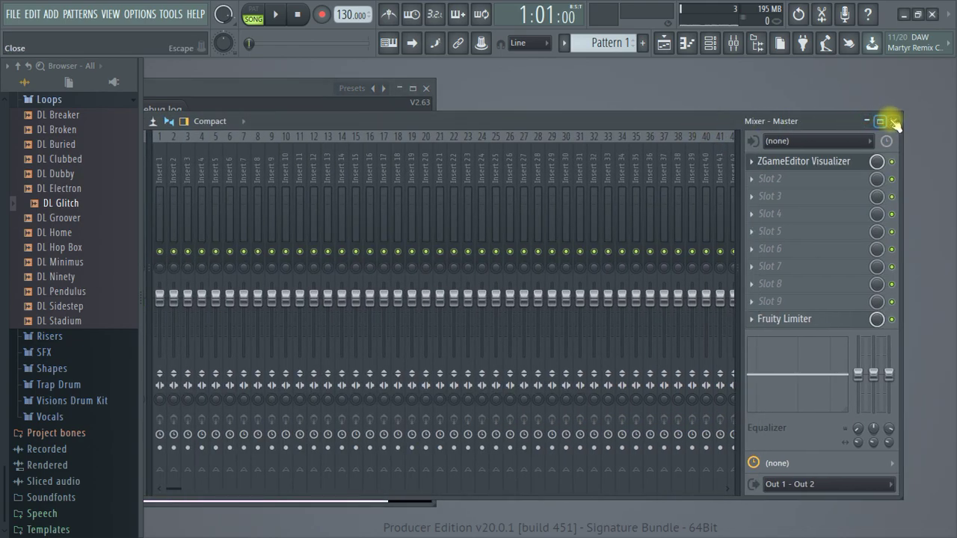
{"action": "key", "text": "F9"}
{"action": "left_click_drag", "start_coordinate": [326, 92], "coordinate": [615, 85]}
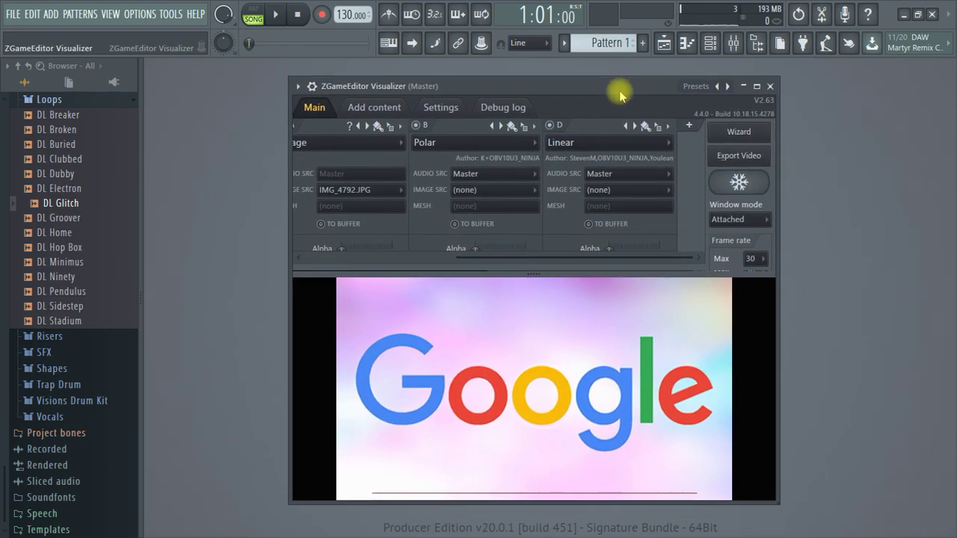
Play the song and enlarge the visualizer window to about 620 px wide to watch the spectrum bars.
{"action": "left_click", "coordinate": [738, 133]}
{"action": "left_click", "coordinate": [630, 313]}
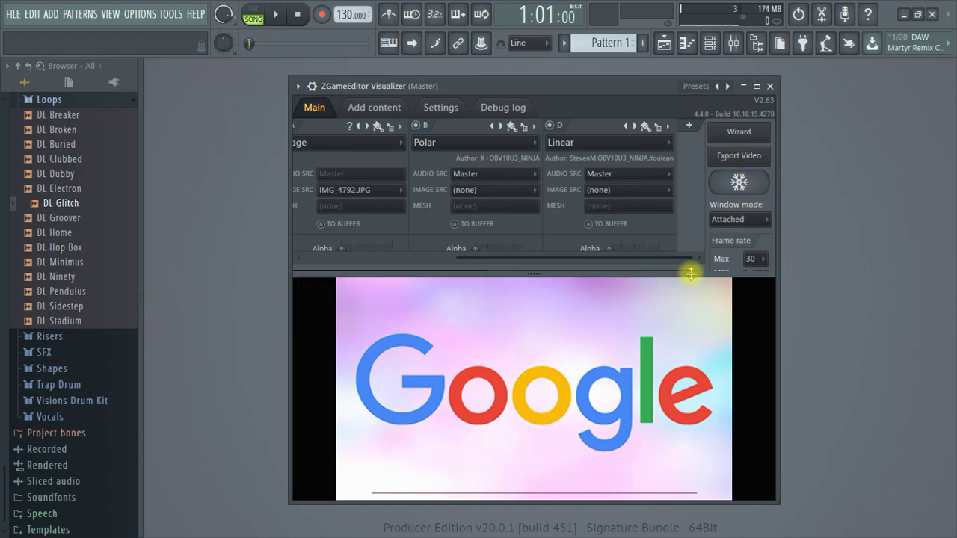
{"action": "key", "text": "space"}
{"action": "left_click_drag", "start_coordinate": [782, 503], "coordinate": [856, 508]}
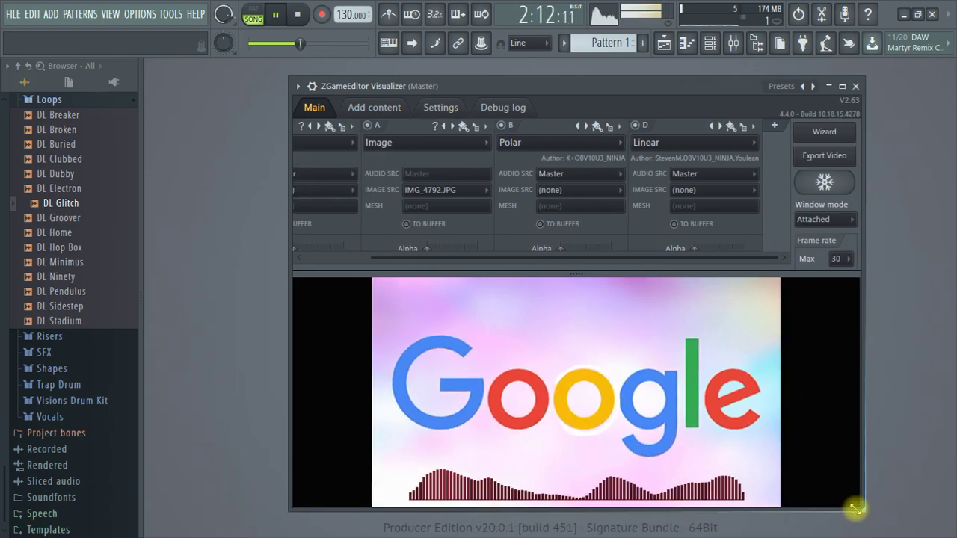
Review the window mode choices, keep Attached, switch the snowflake option on and off, and shift the visualizer window.
{"action": "left_click", "coordinate": [822, 219]}
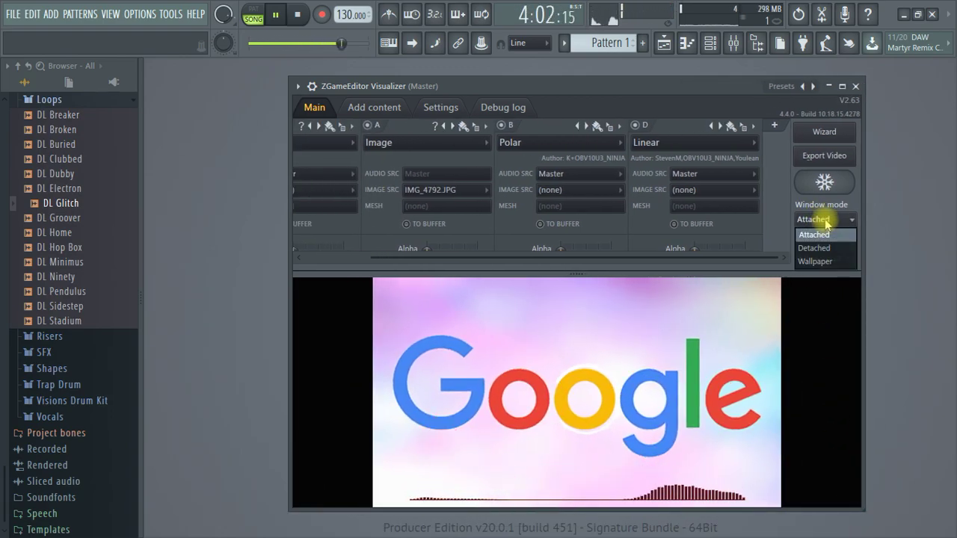
{"action": "left_click", "coordinate": [820, 219]}
{"action": "left_click", "coordinate": [823, 182]}
{"action": "left_click", "coordinate": [823, 181]}
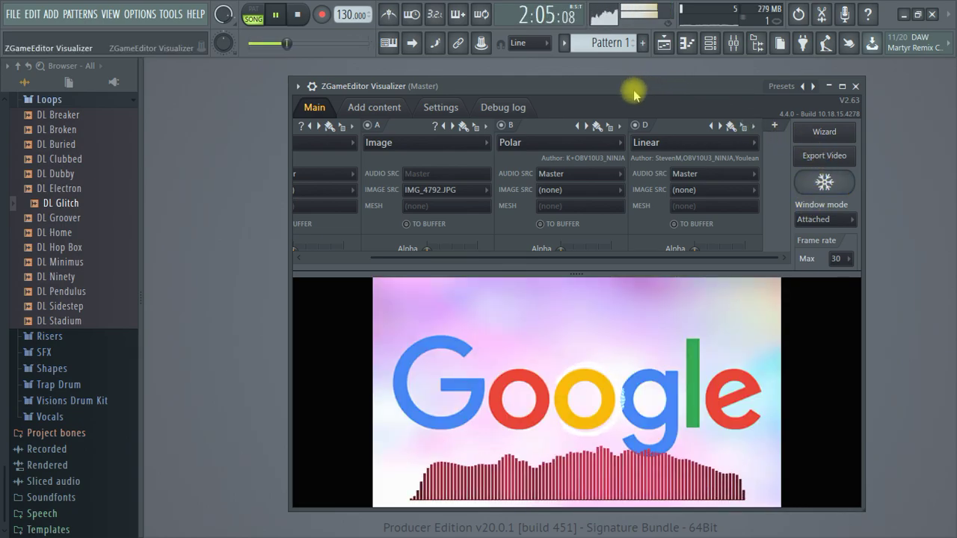
{"action": "left_click_drag", "start_coordinate": [633, 89], "coordinate": [591, 94]}
Look over the added images and the effect layers, and open the video export file prompt without saving.
{"action": "left_click", "coordinate": [397, 110]}
{"action": "left_click", "coordinate": [332, 112]}
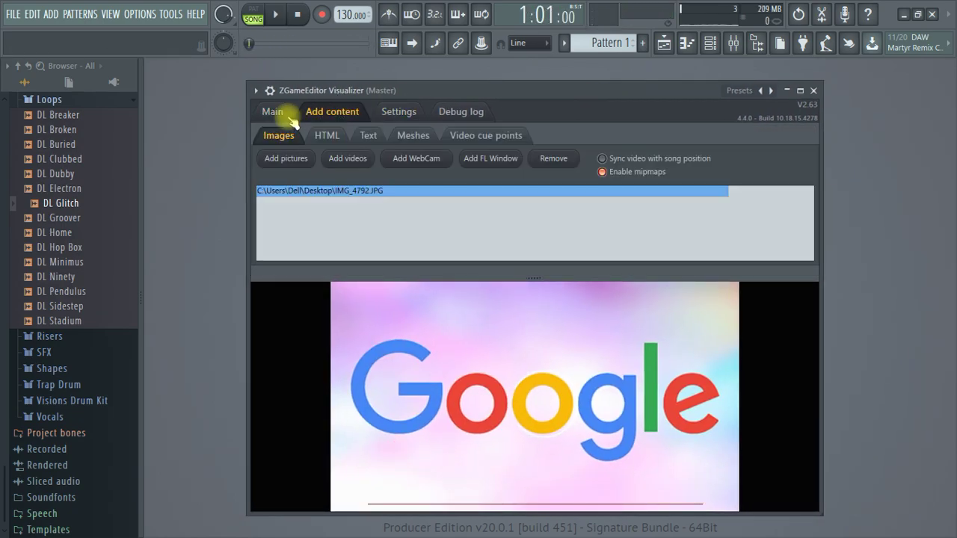
{"action": "left_click", "coordinate": [272, 112]}
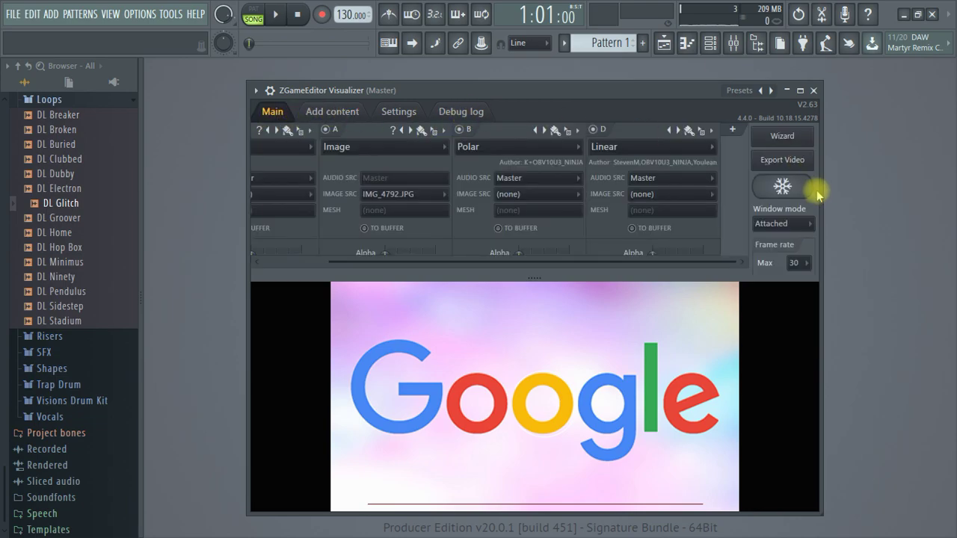
{"action": "mouse_move", "coordinate": [470, 261]}
{"action": "left_mouse_down"}
{"action": "mouse_move", "coordinate": [512, 261]}
{"action": "mouse_move", "coordinate": [473, 267]}
{"action": "left_mouse_up"}
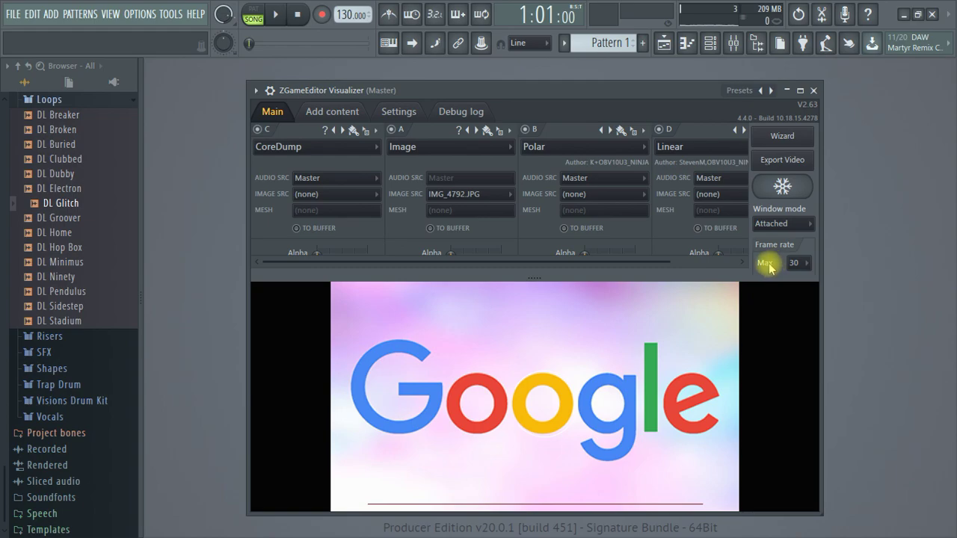
{"action": "left_click", "coordinate": [782, 160]}
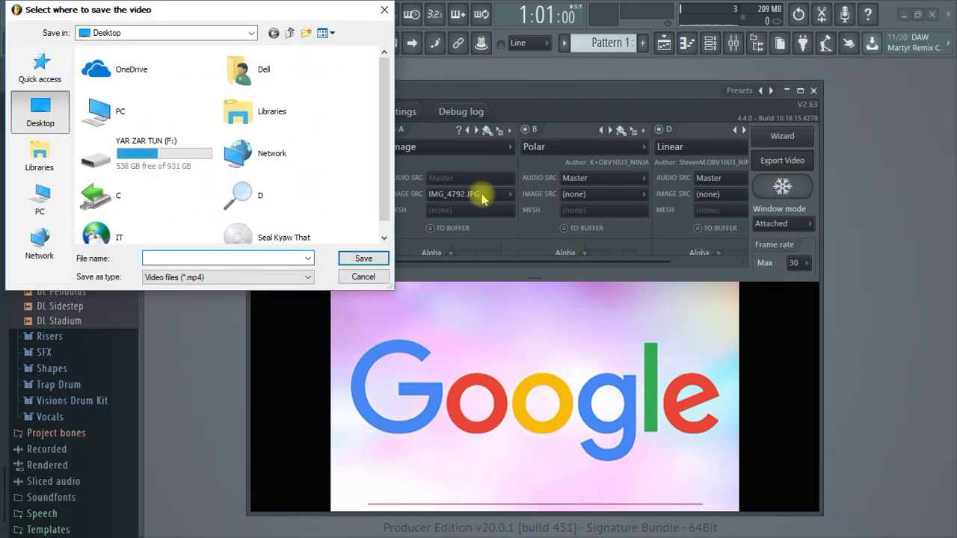
{"action": "left_click", "coordinate": [384, 9]}
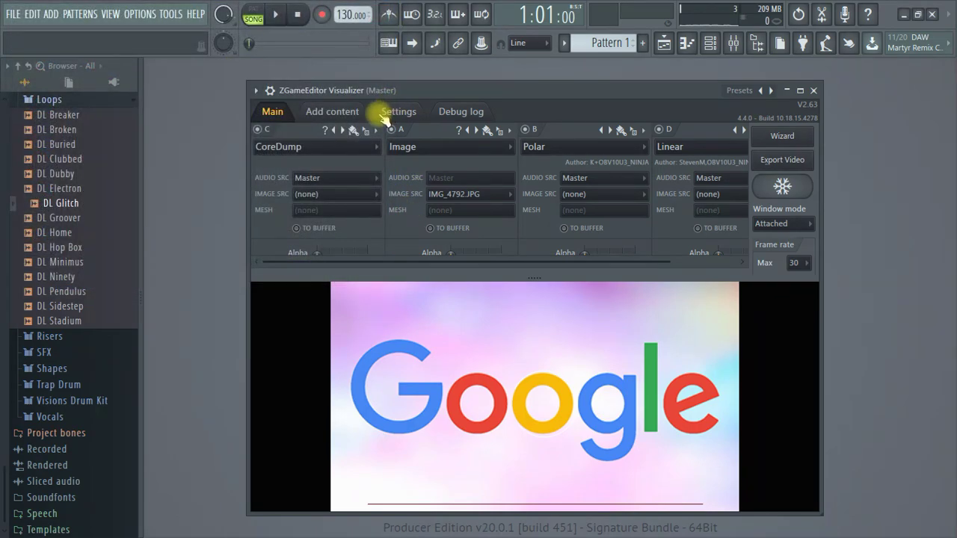
Examine the visualizer's general settings and debug log, glancing back at the added content.
{"action": "left_click", "coordinate": [397, 112]}
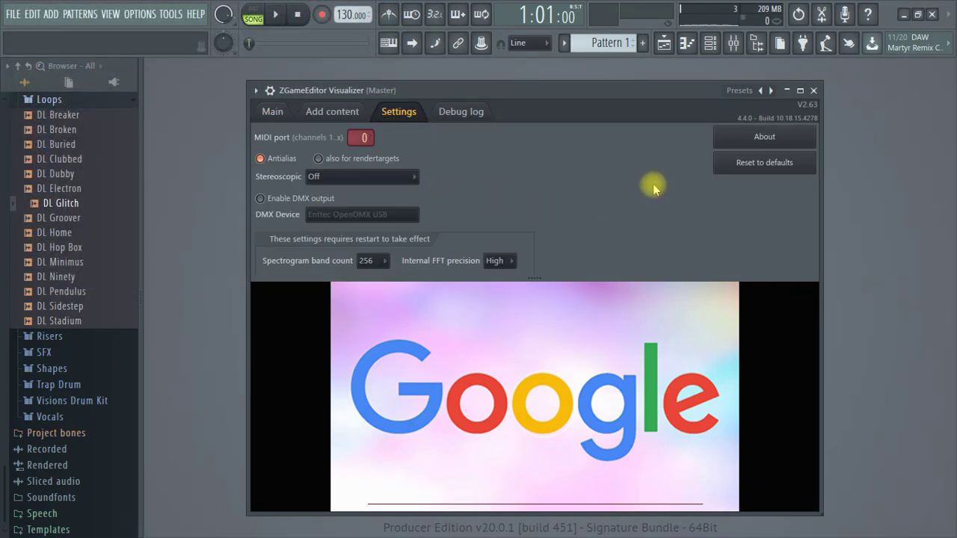
{"action": "left_click", "coordinate": [460, 112]}
{"action": "left_click", "coordinate": [397, 112]}
{"action": "left_click", "coordinate": [332, 112]}
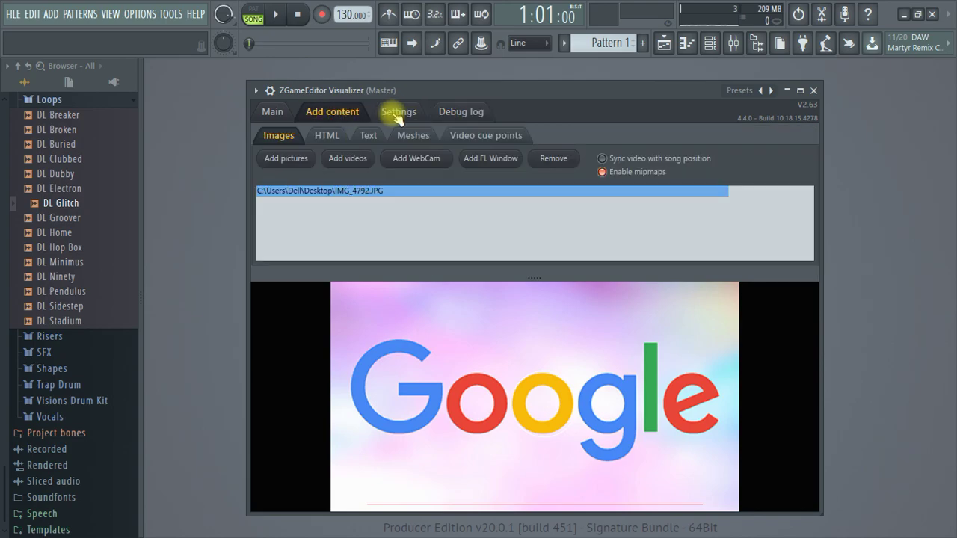
{"action": "left_click", "coordinate": [400, 115]}
{"action": "left_click", "coordinate": [461, 114]}
{"action": "left_click", "coordinate": [397, 112]}
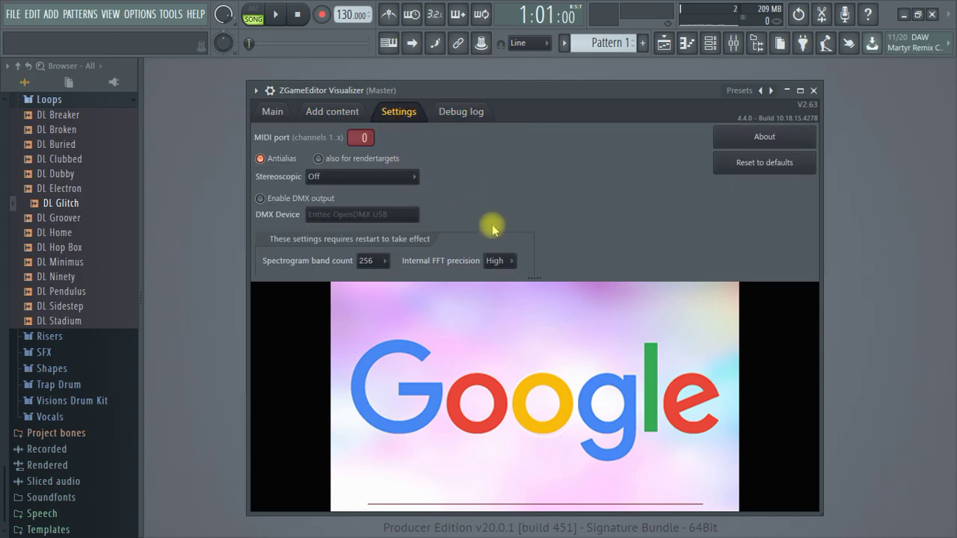
Examine the video cue points, text, HTML and image content categories, and return to the effect layers.
{"action": "left_click", "coordinate": [343, 116]}
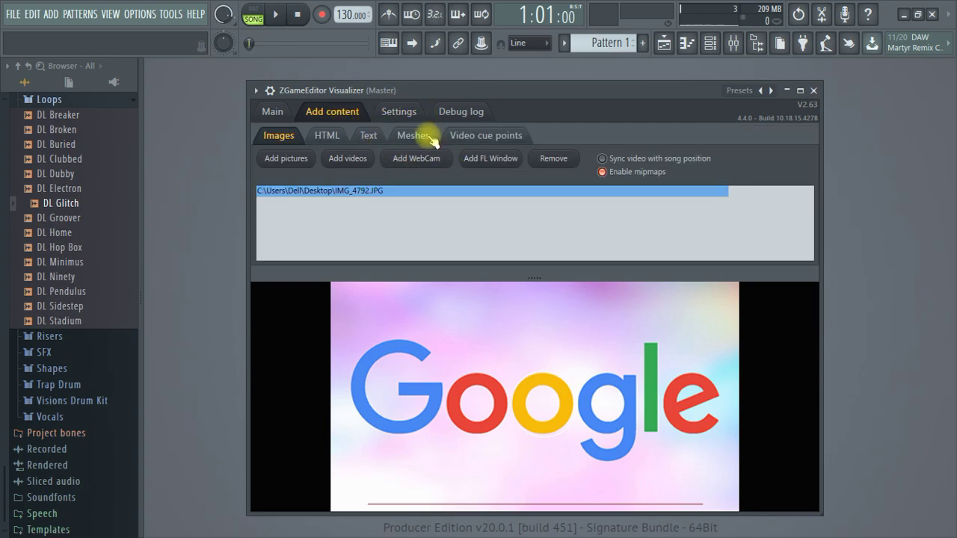
{"action": "left_click", "coordinate": [496, 142]}
{"action": "left_click", "coordinate": [367, 135]}
{"action": "left_click", "coordinate": [327, 135]}
{"action": "left_click", "coordinate": [278, 135]}
{"action": "left_click", "coordinate": [272, 112]}
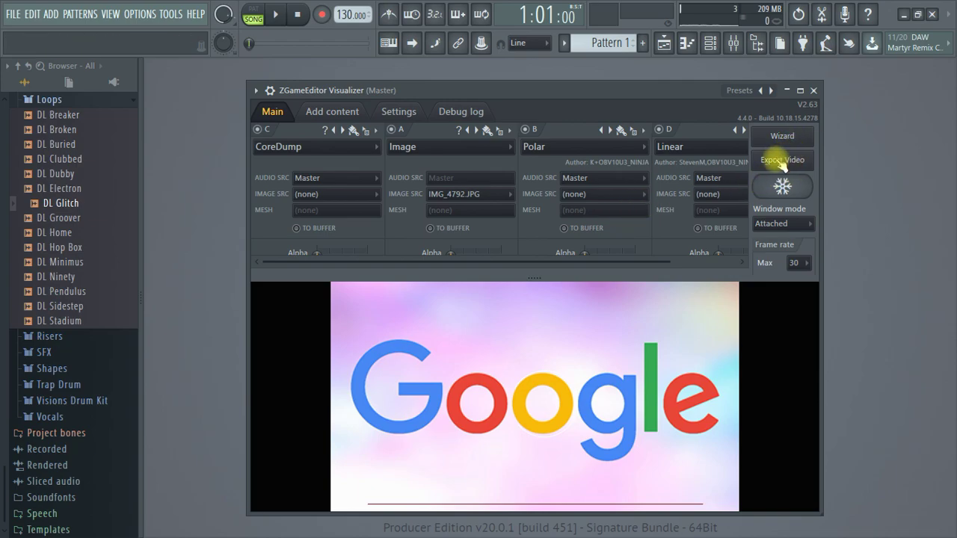
Set up the video export to the desktop as Google video in MP4 format with the YouTube HD (1920x1080) preset.
{"action": "left_click", "coordinate": [780, 163]}
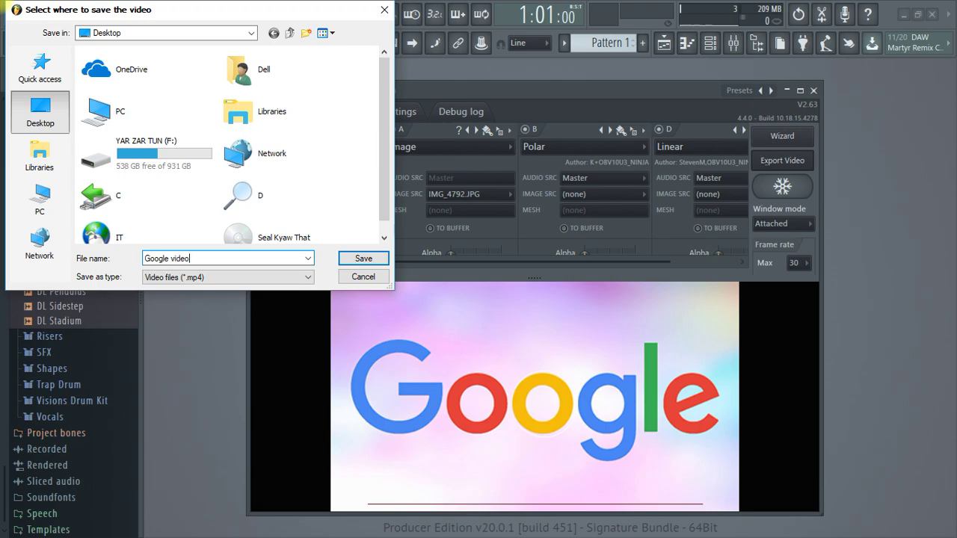
{"action": "left_click", "coordinate": [364, 258]}
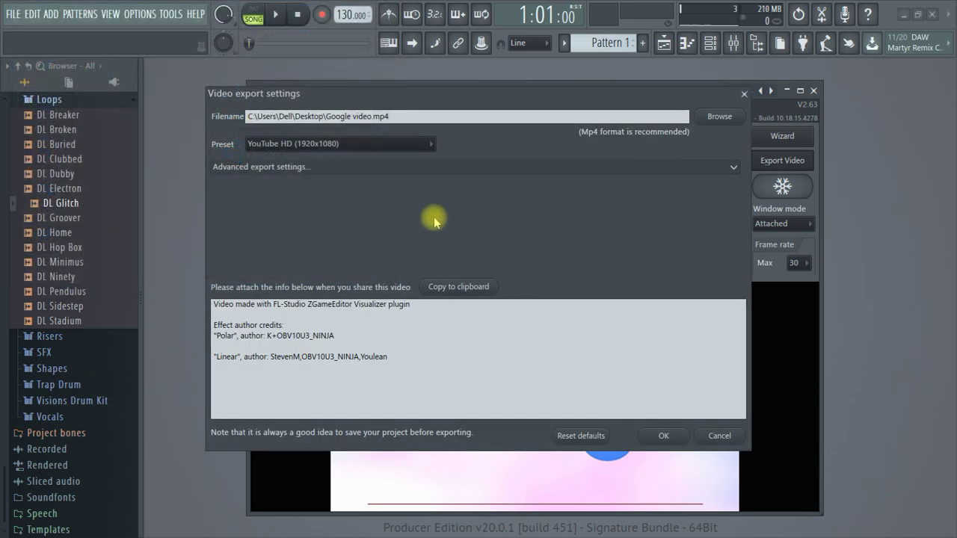
{"action": "left_click", "coordinate": [349, 147]}
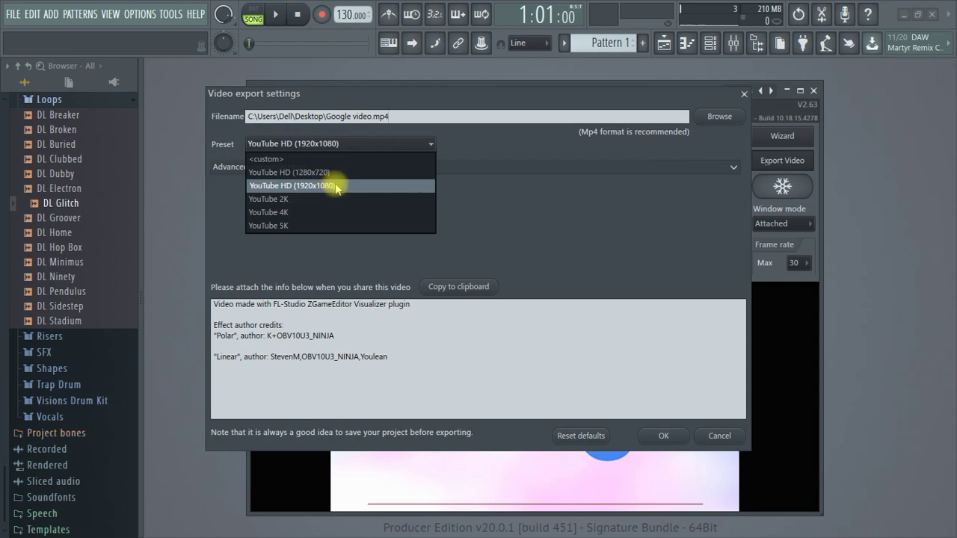
{"action": "left_click", "coordinate": [336, 187]}
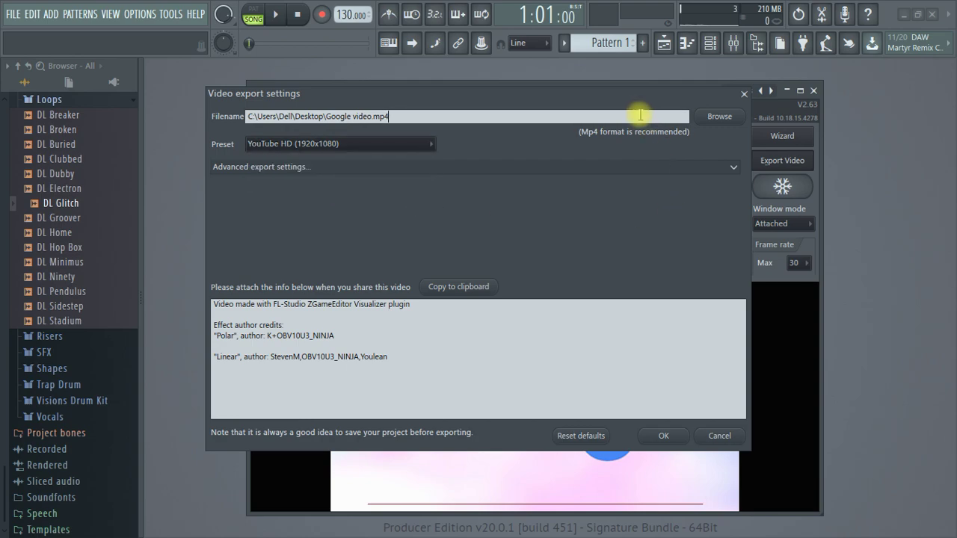
{"action": "left_click_drag", "start_coordinate": [575, 98], "coordinate": [607, 113]}
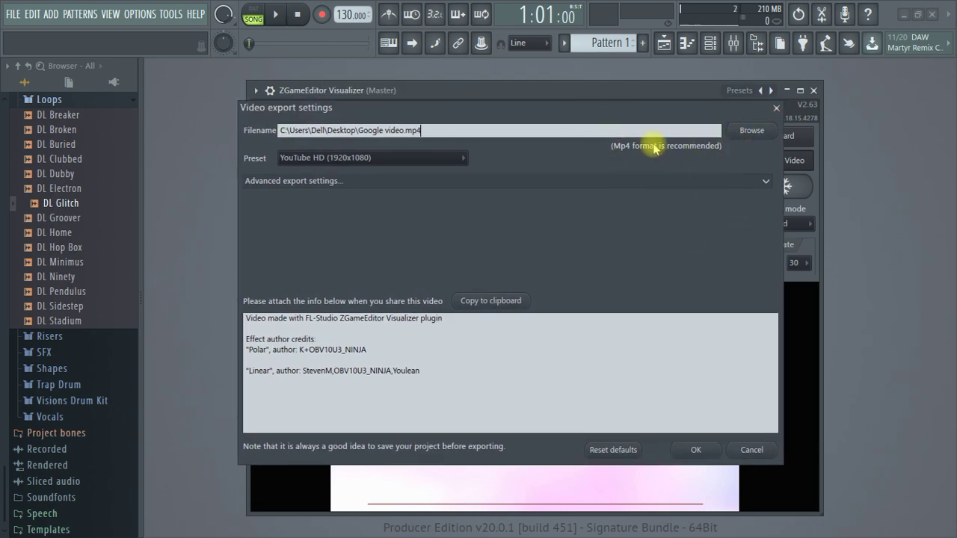
{"action": "mouse_move", "coordinate": [658, 112]}
{"action": "left_mouse_down"}
{"action": "mouse_move", "coordinate": [668, 124]}
{"action": "mouse_move", "coordinate": [671, 116]}
{"action": "left_mouse_up"}
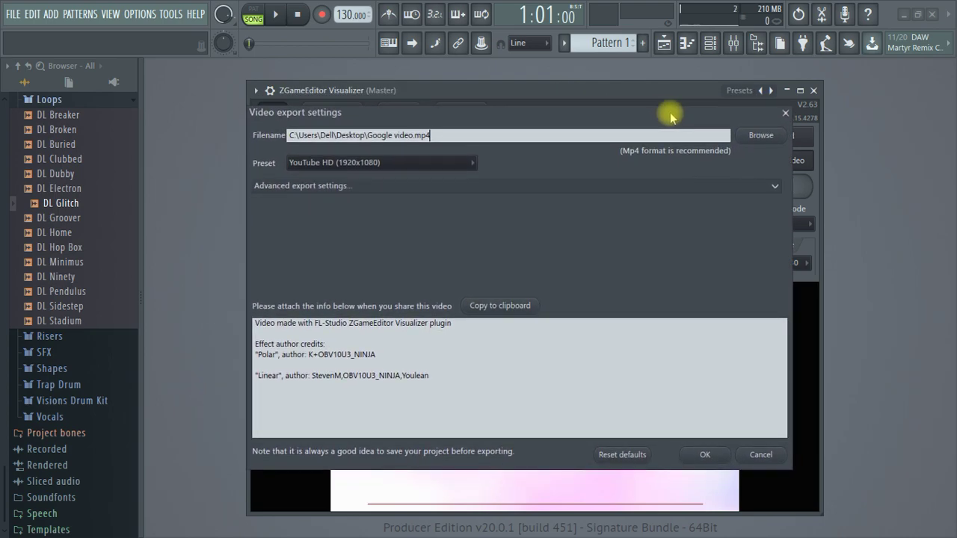
{"action": "left_click", "coordinate": [705, 454]}
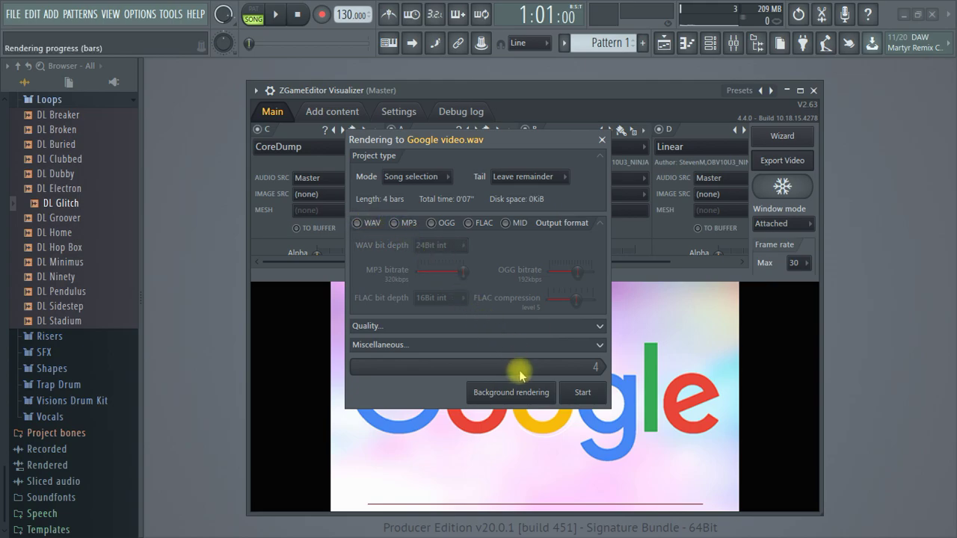
Leave the WAV and MP3 output formats off and start rendering the song selection.
{"action": "left_click", "coordinate": [373, 223]}
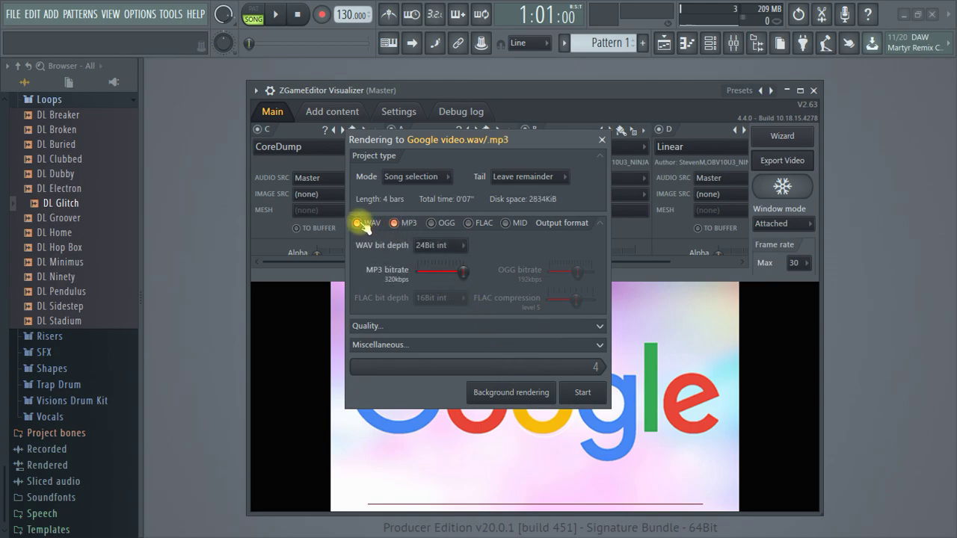
{"action": "left_click", "coordinate": [407, 222]}
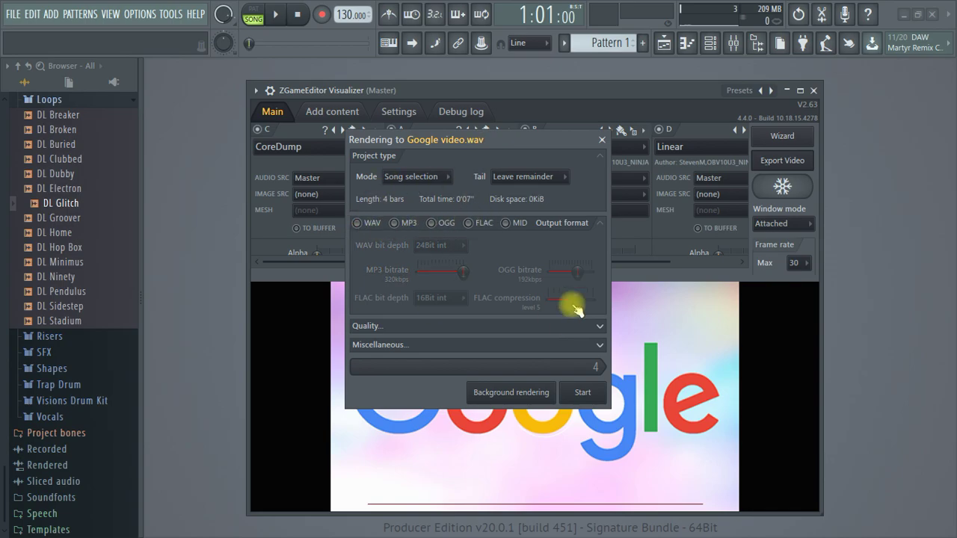
{"action": "left_click", "coordinate": [602, 398]}
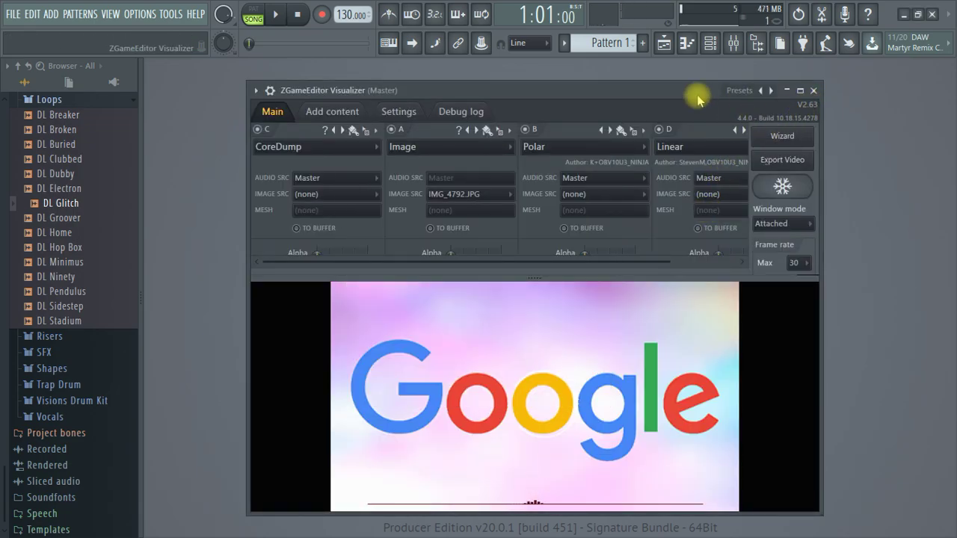
Close FL Studio to return to the desktop.
{"action": "left_click_drag", "start_coordinate": [694, 94], "coordinate": [676, 94]}
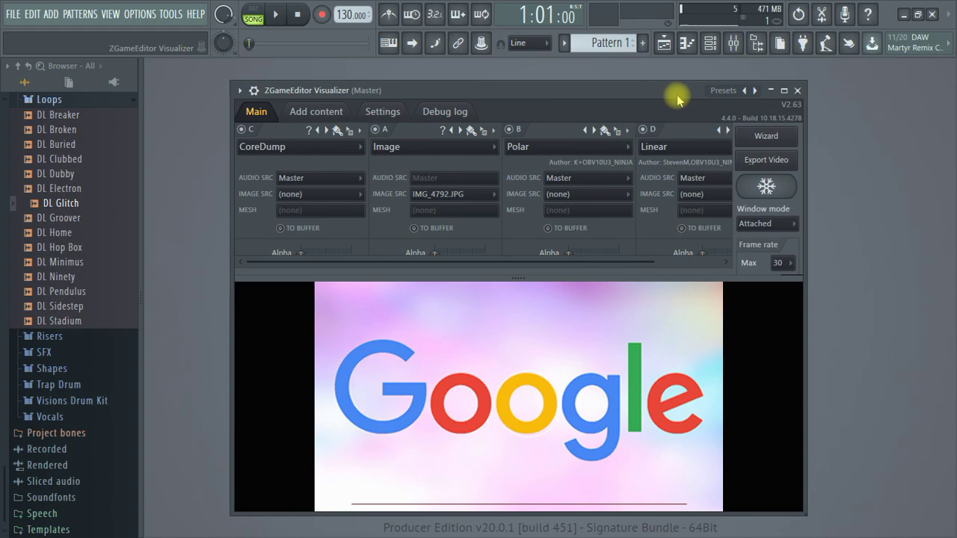
{"action": "left_click", "coordinate": [932, 15]}
{"action": "left_click", "coordinate": [496, 313]}
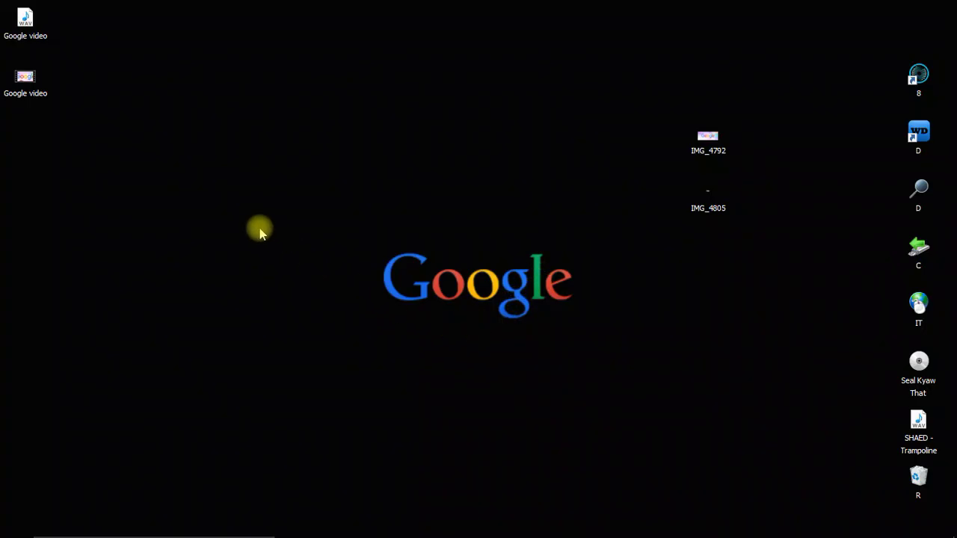
Play the exported Google video from the desktop, view it in full screen and in a smaller window, and close the player.
{"action": "double_click", "coordinate": [24, 76]}
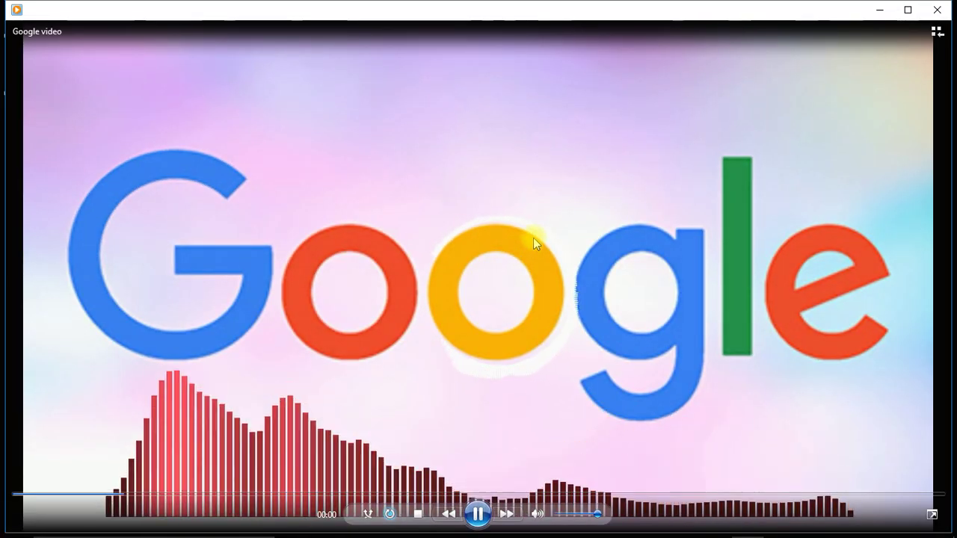
{"action": "double_click", "coordinate": [534, 242]}
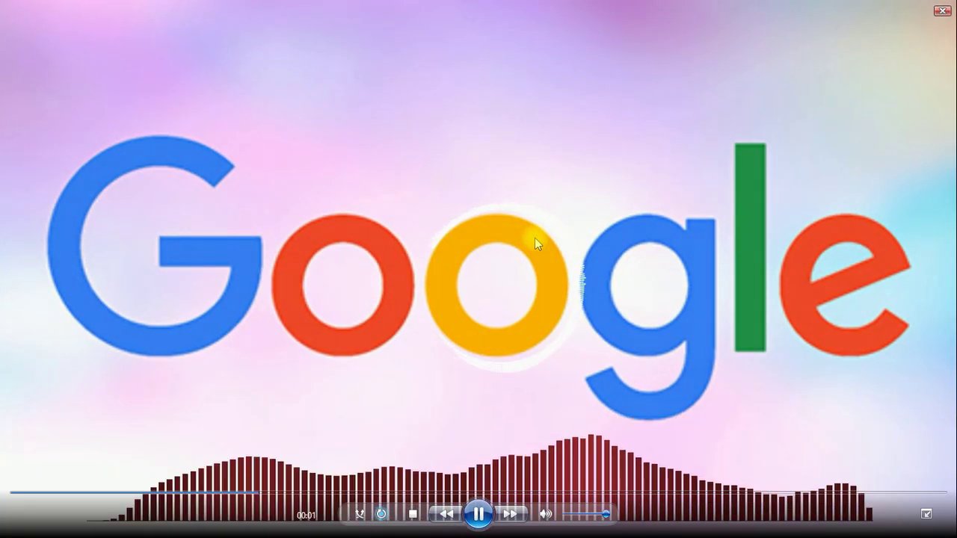
{"action": "double_click", "coordinate": [535, 238]}
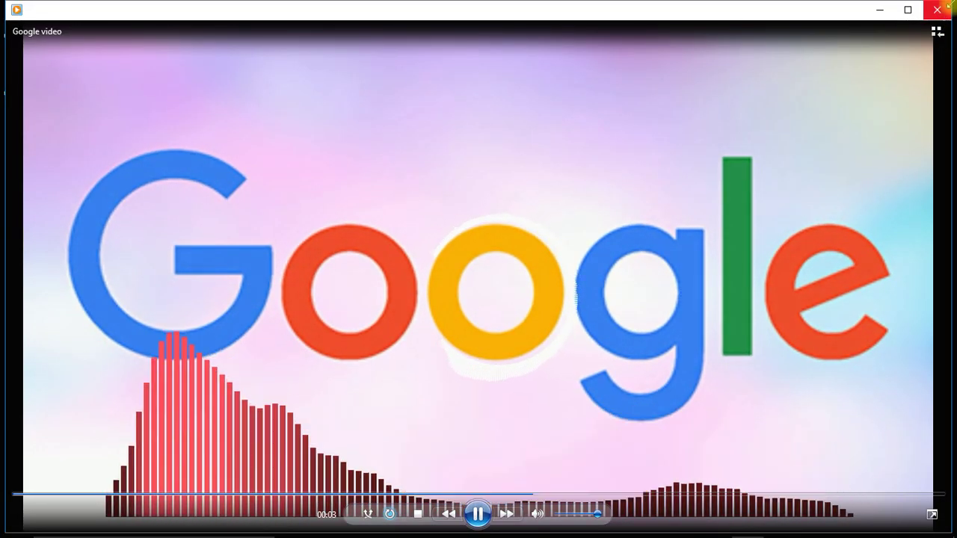
{"action": "key", "text": "super+Down"}
{"action": "left_click_drag", "start_coordinate": [461, 205], "coordinate": [591, 103]}
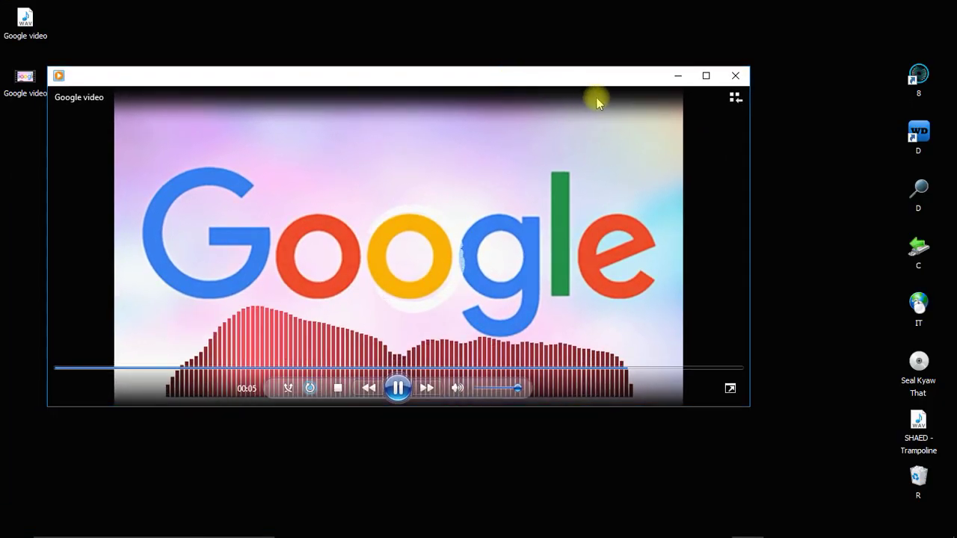
{"action": "left_click", "coordinate": [735, 75]}
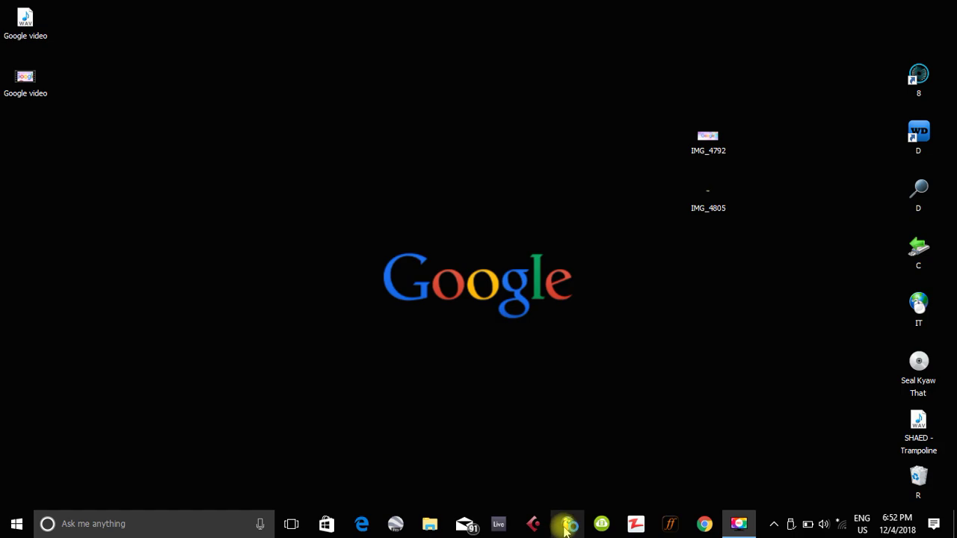
Reopen FL Studio and bring up the mixer.
{"action": "left_click", "coordinate": [566, 525]}
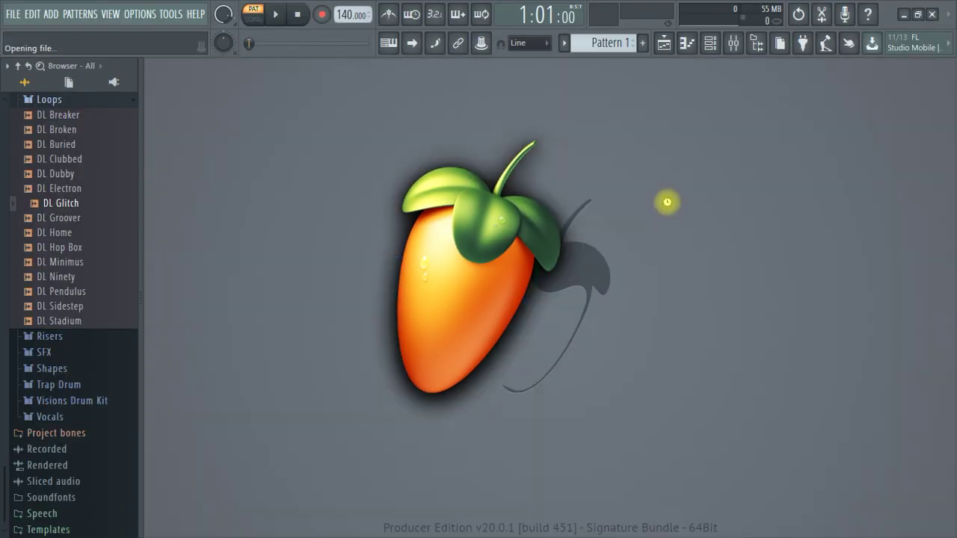
{"action": "left_click", "coordinate": [735, 43]}
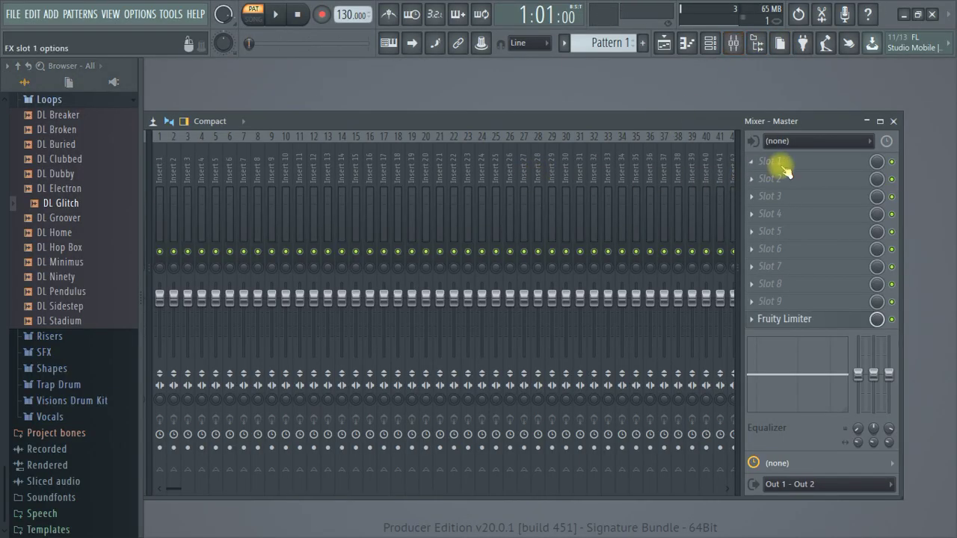
Place the DL Glitch loop at the start of Track 1 in the playlist and switch playback to song mode.
{"action": "left_click", "coordinate": [665, 43]}
{"action": "left_click_drag", "start_coordinate": [51, 203], "coordinate": [344, 123]}
{"action": "key", "text": "space"}
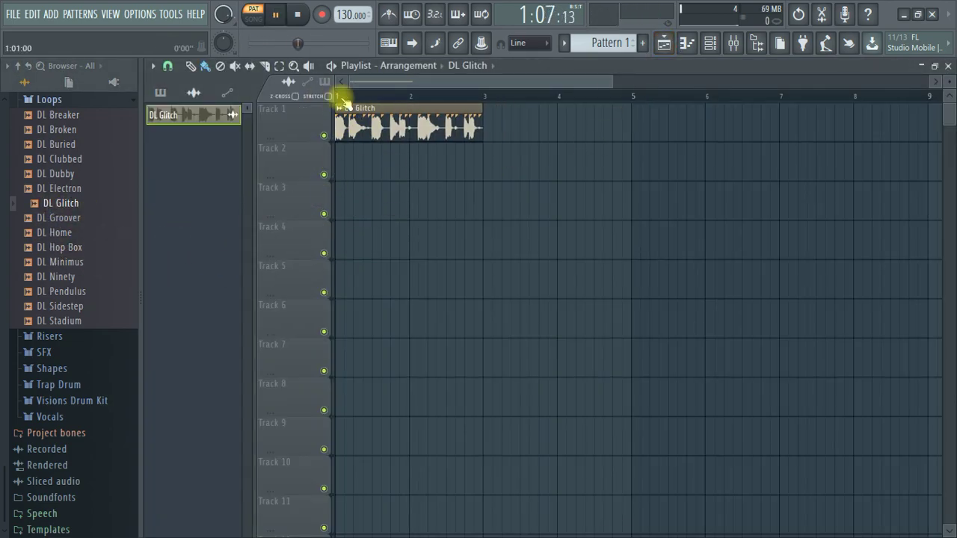
{"action": "key", "text": "l"}
Load ZGameEditor Visualizer into the first effect slot of the Master mixer track and move its preview window aside.
{"action": "left_click", "coordinate": [734, 44]}
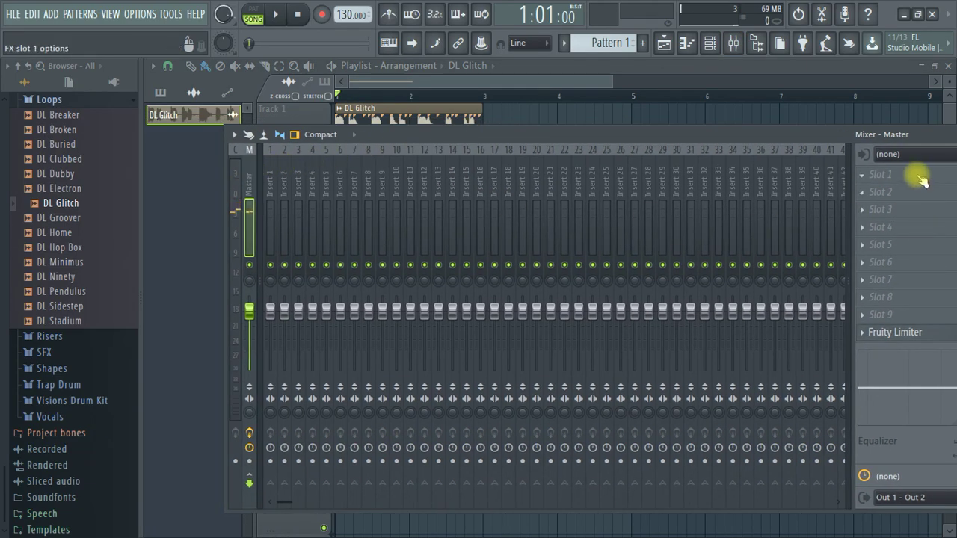
{"action": "left_click", "coordinate": [921, 180]}
{"action": "left_click", "coordinate": [716, 189]}
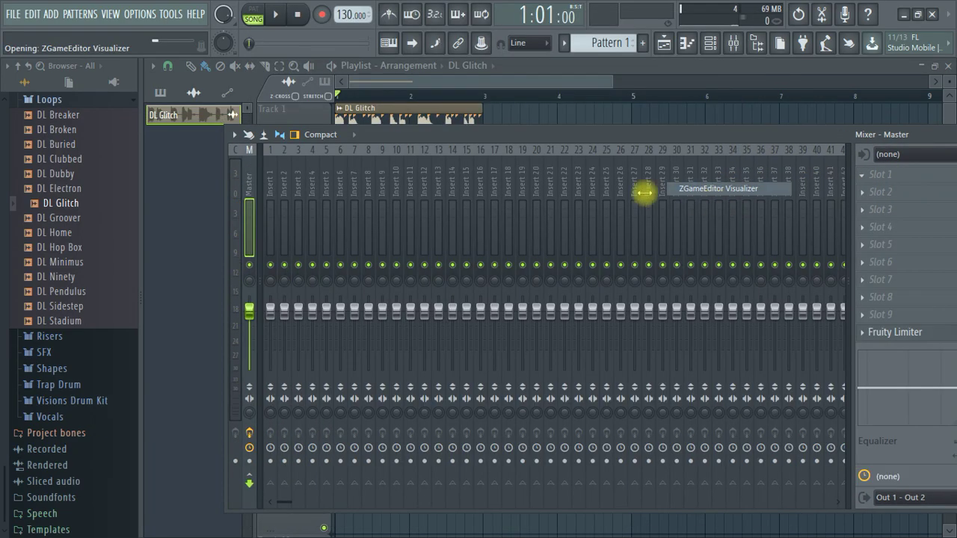
{"action": "left_click_drag", "start_coordinate": [416, 293], "coordinate": [797, 111]}
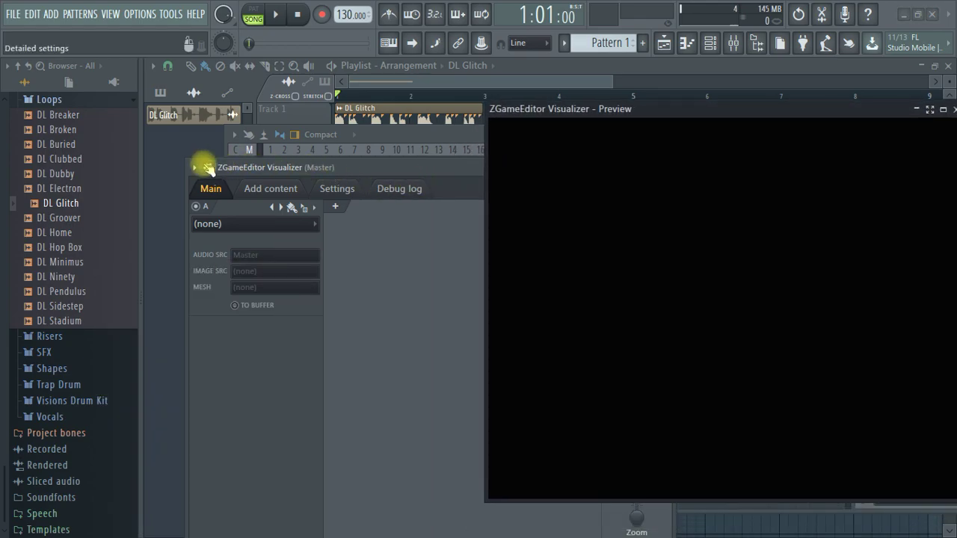
Try the JPH Ice Frost visualizer preset and play the loop to preview it, then stop playback.
{"action": "left_click", "coordinate": [194, 168]}
{"action": "mouse_move", "coordinate": [201, 209]}
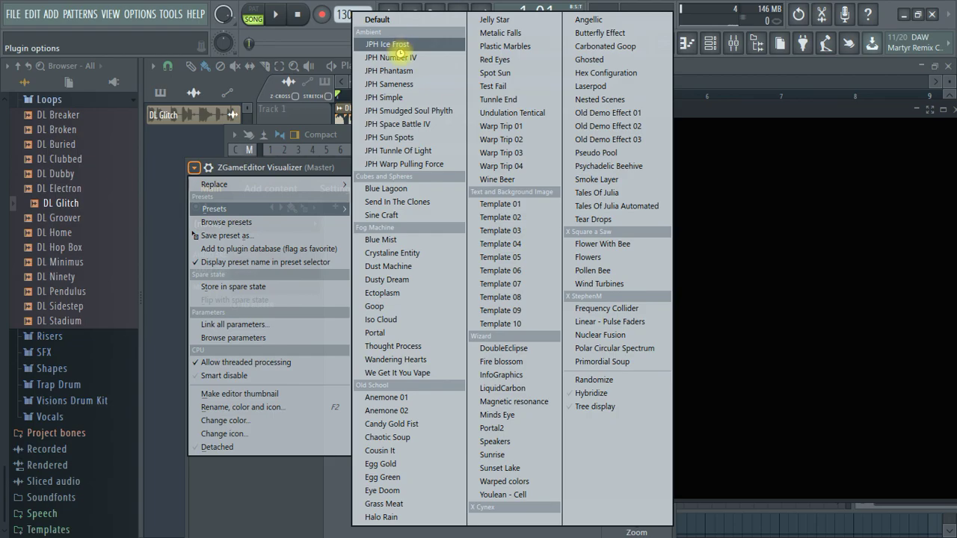
{"action": "left_click", "coordinate": [378, 44]}
{"action": "key", "text": "space"}
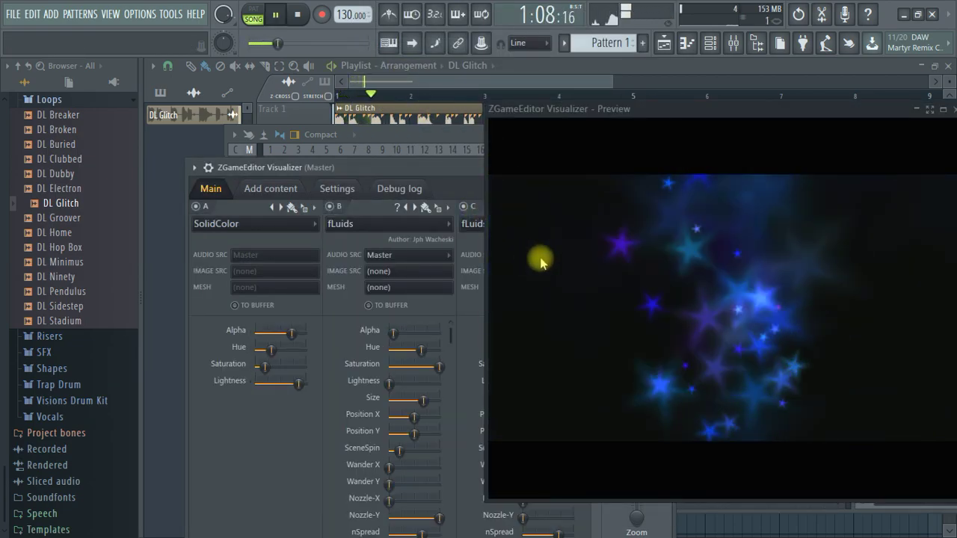
{"action": "left_click_drag", "start_coordinate": [431, 171], "coordinate": [397, 146]}
{"action": "key", "text": "space"}
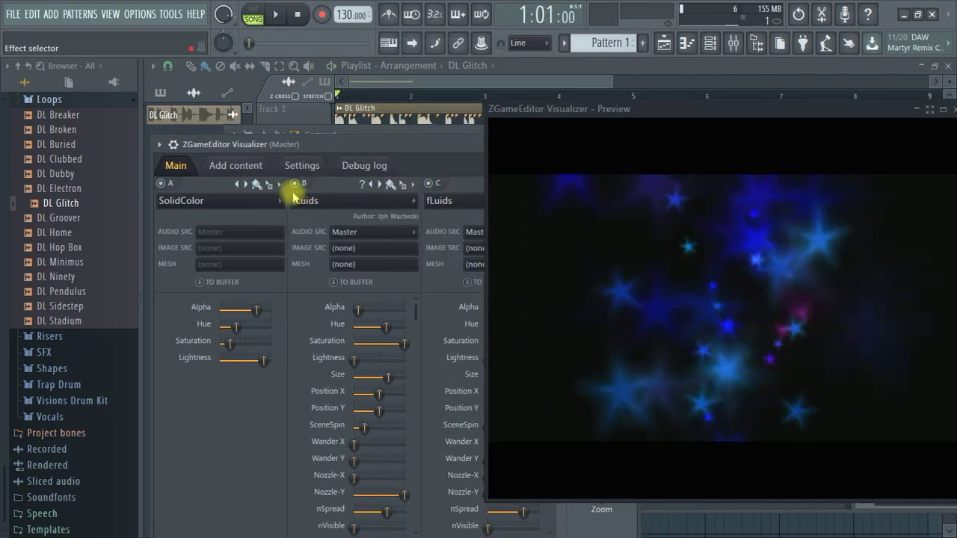
Try the Warp Trip 01 visualizer preset and play the loop to preview it.
{"action": "left_click", "coordinate": [159, 144]}
{"action": "mouse_move", "coordinate": [172, 185]}
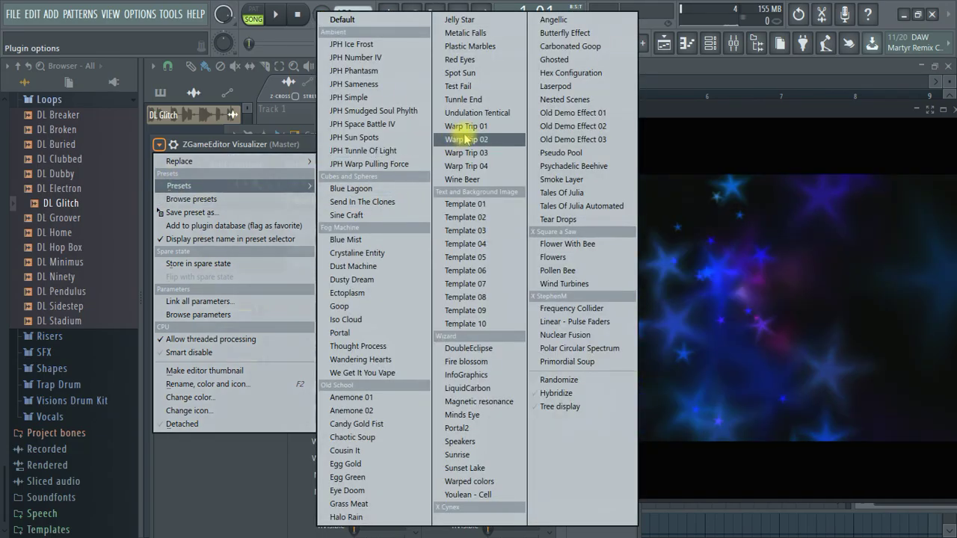
{"action": "left_click", "coordinate": [479, 124]}
{"action": "key", "text": "space"}
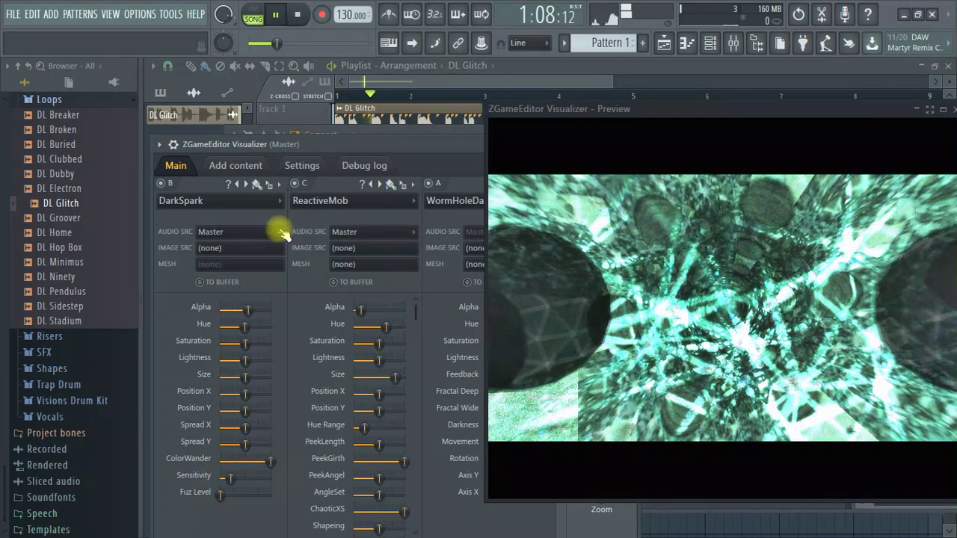
{"action": "key", "text": "space"}
Try the Template 03 visualizer preset during playback and reposition the preview window to see it whole.
{"action": "left_click", "coordinate": [160, 145]}
{"action": "mouse_move", "coordinate": [176, 182]}
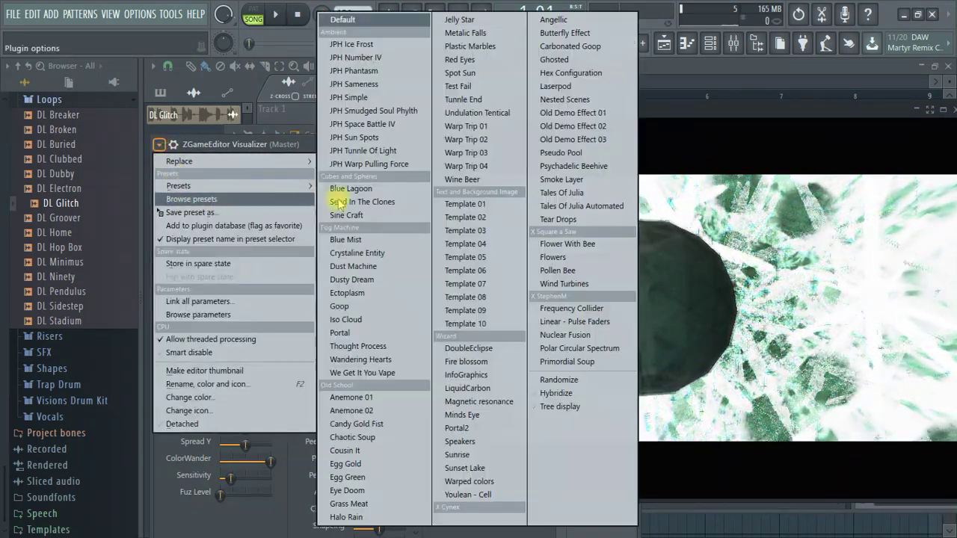
{"action": "left_click", "coordinate": [506, 232]}
{"action": "key", "text": "space"}
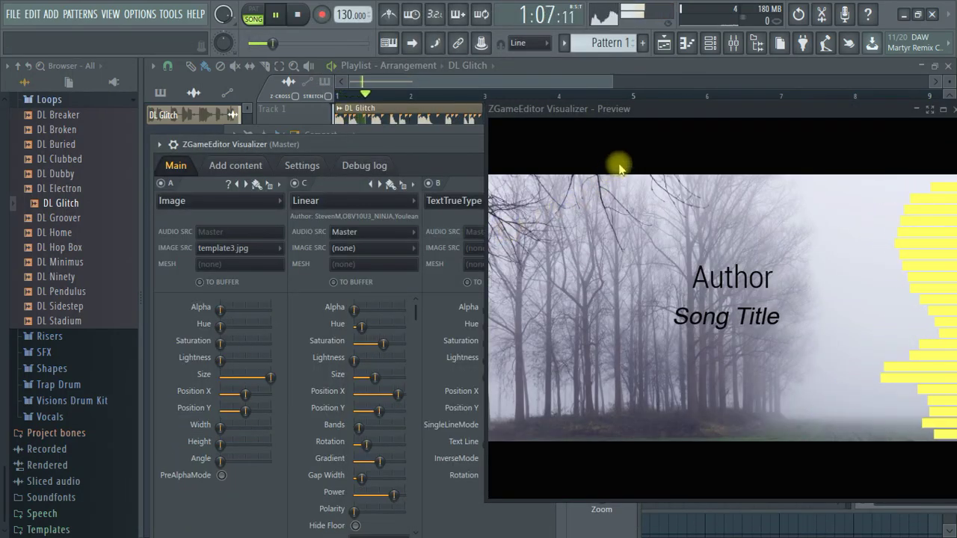
{"action": "left_click_drag", "start_coordinate": [653, 112], "coordinate": [539, 108]}
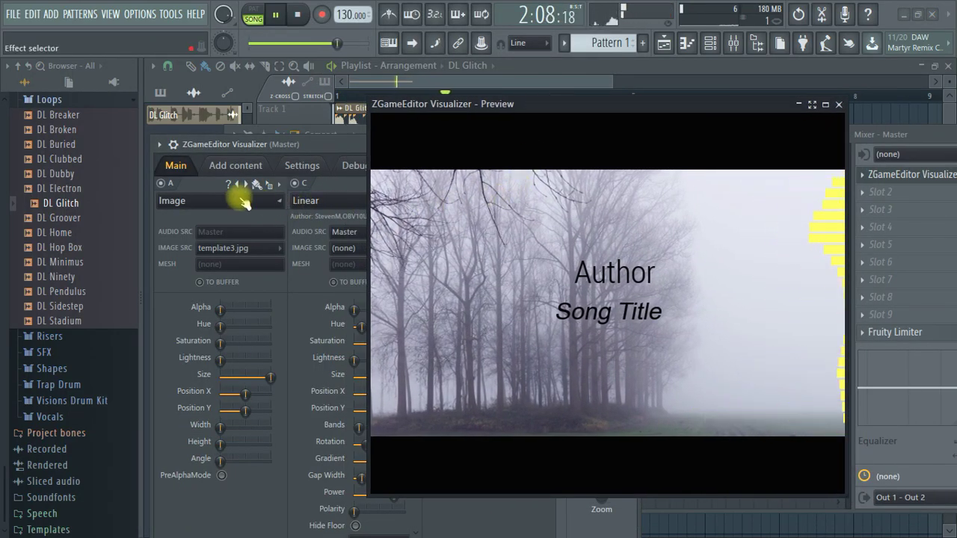
Load the Template 07 preset from the Text and Background Image group and stop playback.
{"action": "left_click", "coordinate": [160, 144]}
{"action": "mouse_move", "coordinate": [175, 186]}
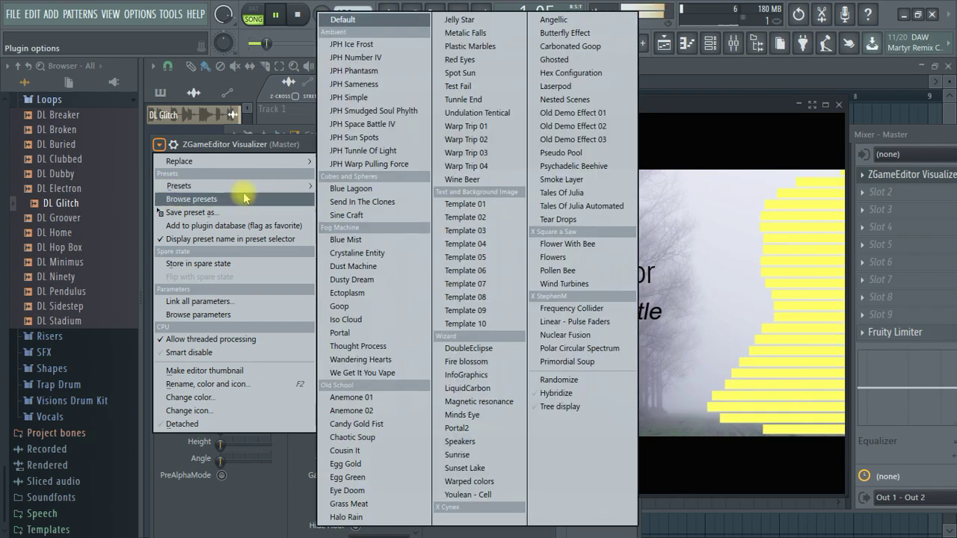
{"action": "left_click", "coordinate": [464, 310]}
{"action": "key", "text": "space"}
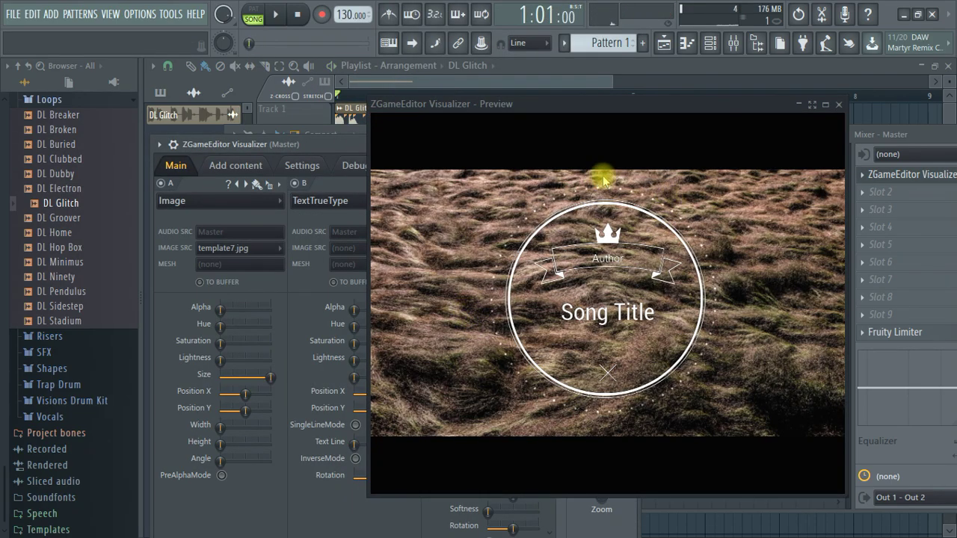
Select the time range covering the DL Glitch clip, bars 1 to 3, in the playlist and close the playlist.
{"action": "left_click_drag", "start_coordinate": [608, 108], "coordinate": [689, 296]}
{"action": "left_click", "coordinate": [486, 104]}
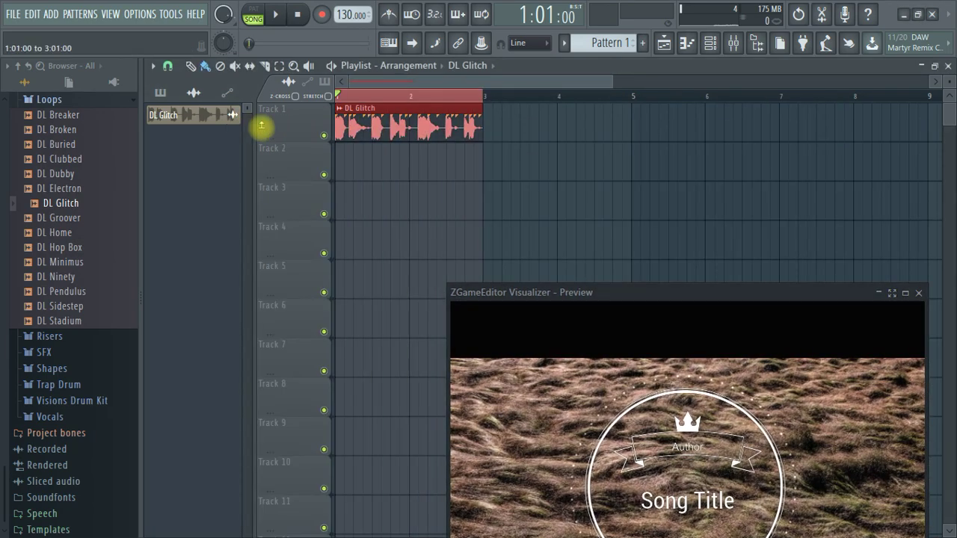
{"action": "left_click_drag", "start_coordinate": [625, 297], "coordinate": [632, 234]}
{"action": "left_click", "coordinate": [948, 66]}
Play the selected range to preview the template, arranging the visualizer window beside its preview.
{"action": "key", "text": "space"}
{"action": "left_click_drag", "start_coordinate": [508, 77], "coordinate": [497, 77]}
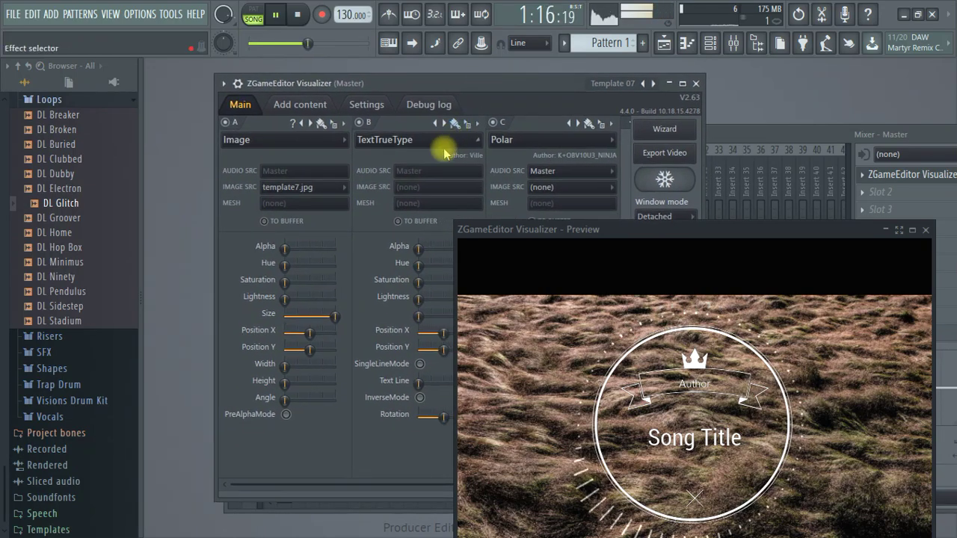
{"action": "left_click_drag", "start_coordinate": [401, 78], "coordinate": [370, 97]}
{"action": "left_click", "coordinate": [254, 121]}
{"action": "key", "text": "space"}
{"action": "key", "text": "space"}
{"action": "key", "text": "space"}
{"action": "key", "text": "space"}
{"action": "key", "text": "space"}
Look over the Image layer's source choices and the visualizer's content and general settings.
{"action": "left_click", "coordinate": [219, 127]}
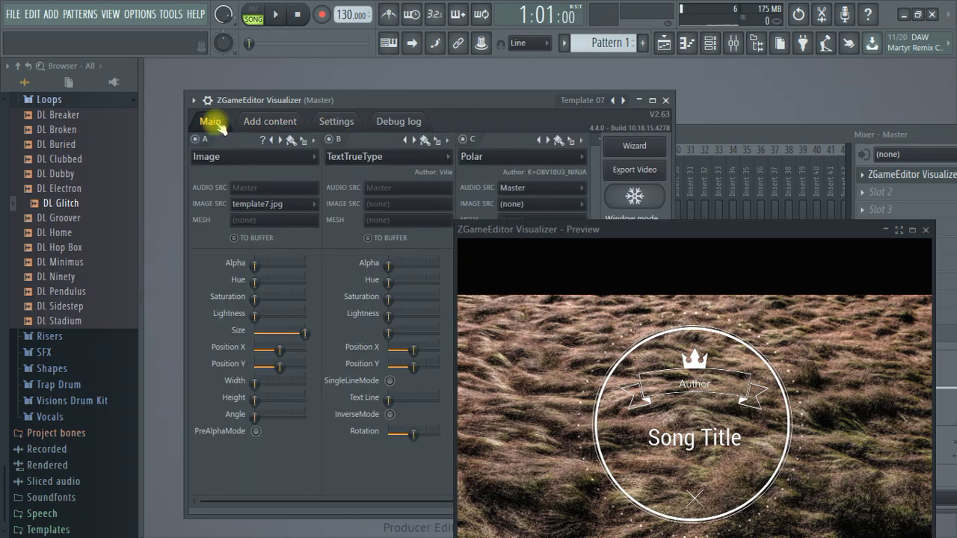
{"action": "left_click", "coordinate": [259, 204]}
{"action": "left_click", "coordinate": [259, 205]}
{"action": "key", "text": "space"}
{"action": "key", "text": "space"}
{"action": "left_click", "coordinate": [258, 122]}
{"action": "left_click", "coordinate": [333, 122]}
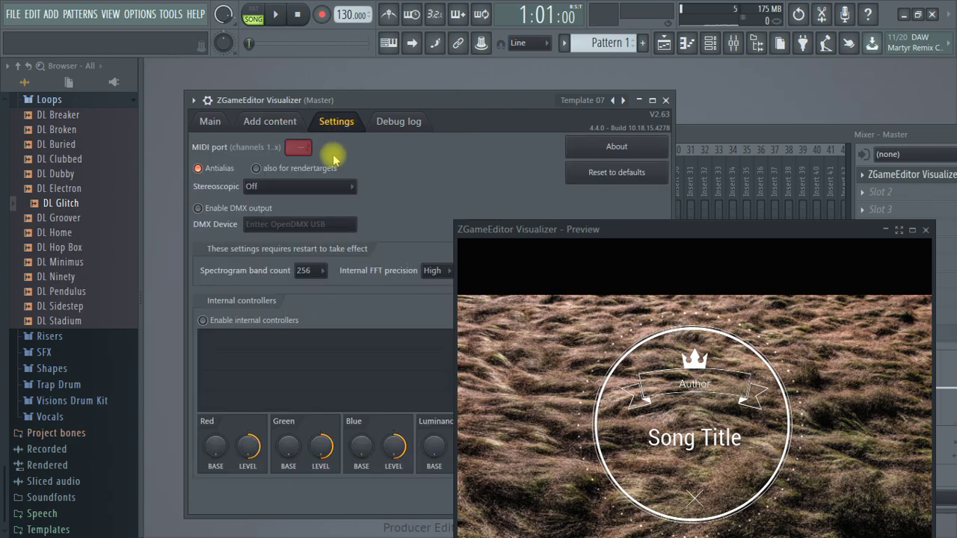
Add the picture IMG_4805.PNG from the Desktop to the visualizer's image content.
{"action": "left_click", "coordinate": [271, 124]}
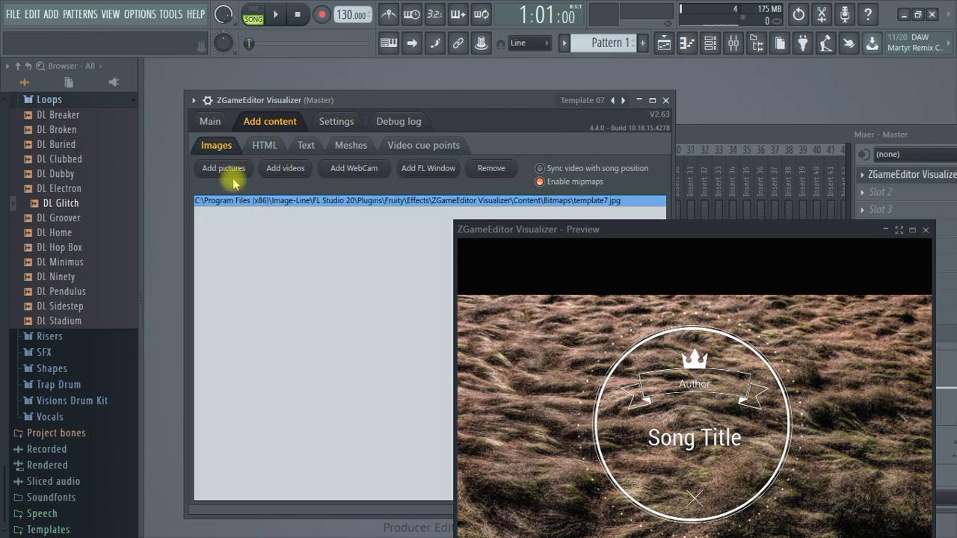
{"action": "left_click", "coordinate": [228, 174]}
{"action": "left_click", "coordinate": [41, 112]}
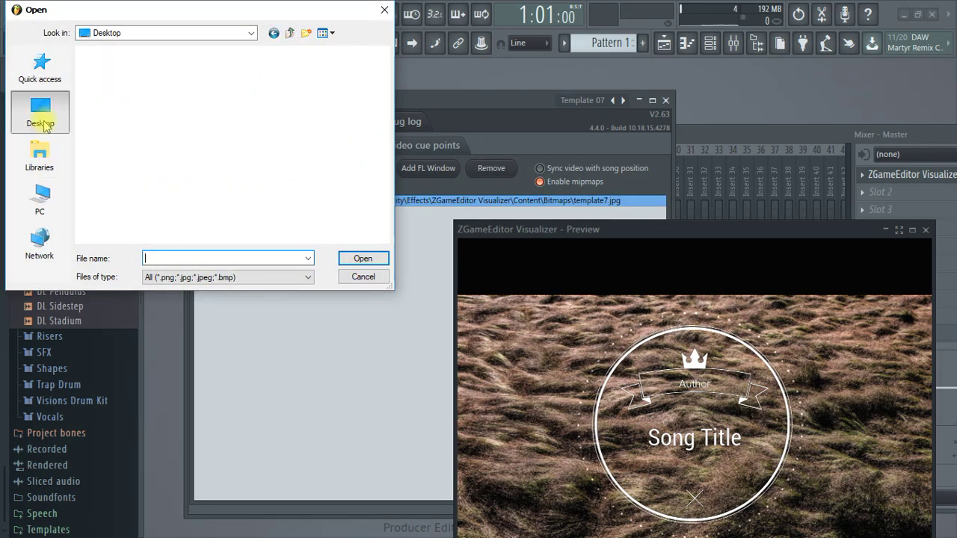
{"action": "scroll", "coordinate": [199, 190], "scroll_direction": "down", "scroll_amount": 1}
{"action": "left_click", "coordinate": [149, 223]}
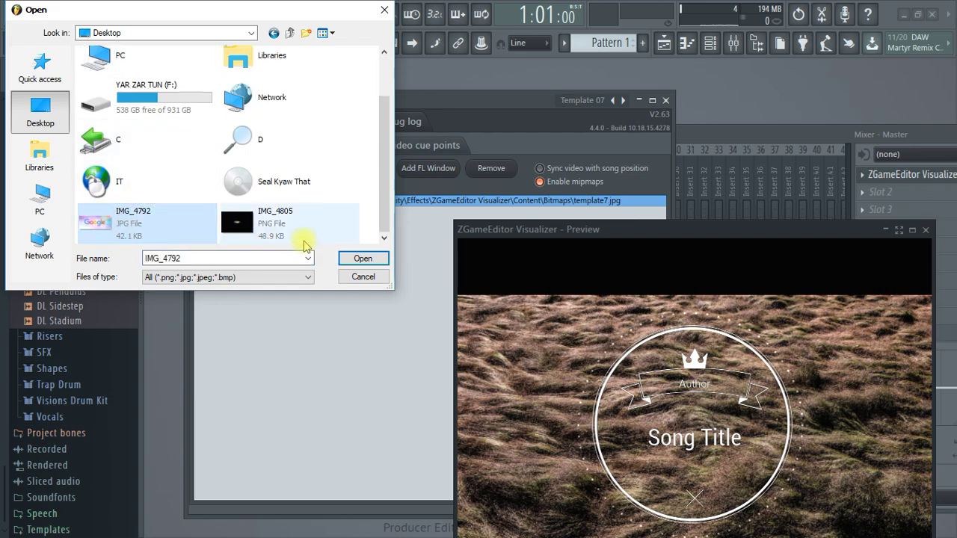
{"action": "left_click", "coordinate": [259, 234]}
{"action": "left_click", "coordinate": [363, 259]}
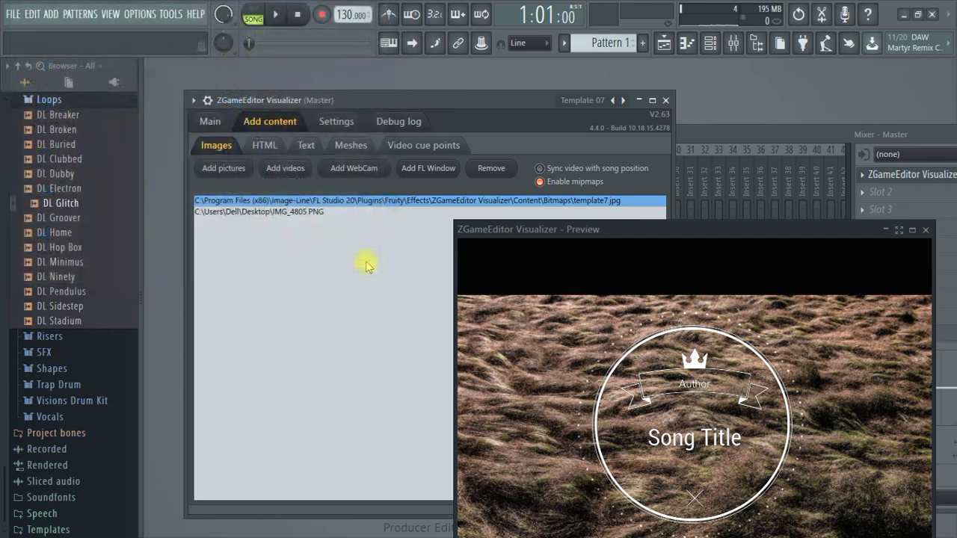
Set the image source of the Image layer to IMG_4805.PNG and start playback.
{"action": "left_click", "coordinate": [216, 123]}
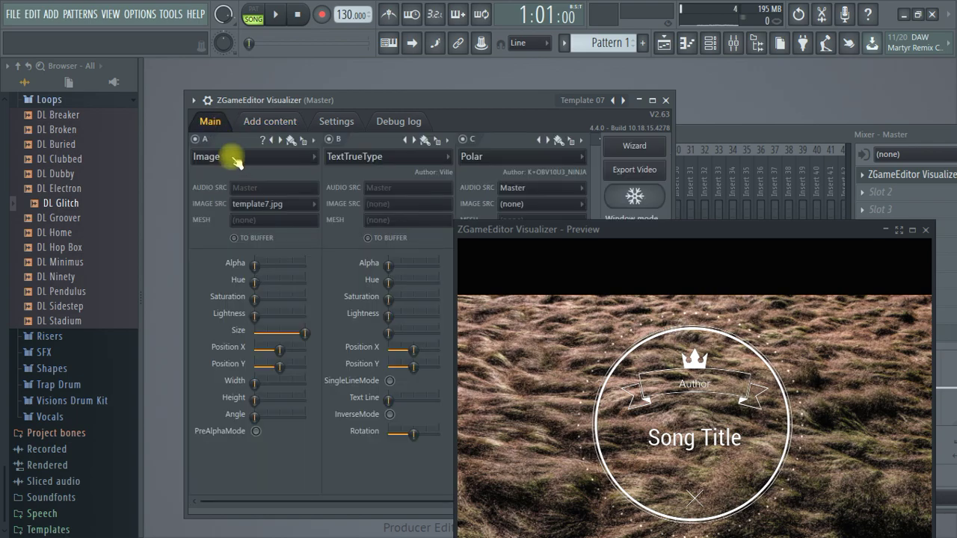
{"action": "left_click", "coordinate": [272, 204]}
{"action": "left_click", "coordinate": [268, 232]}
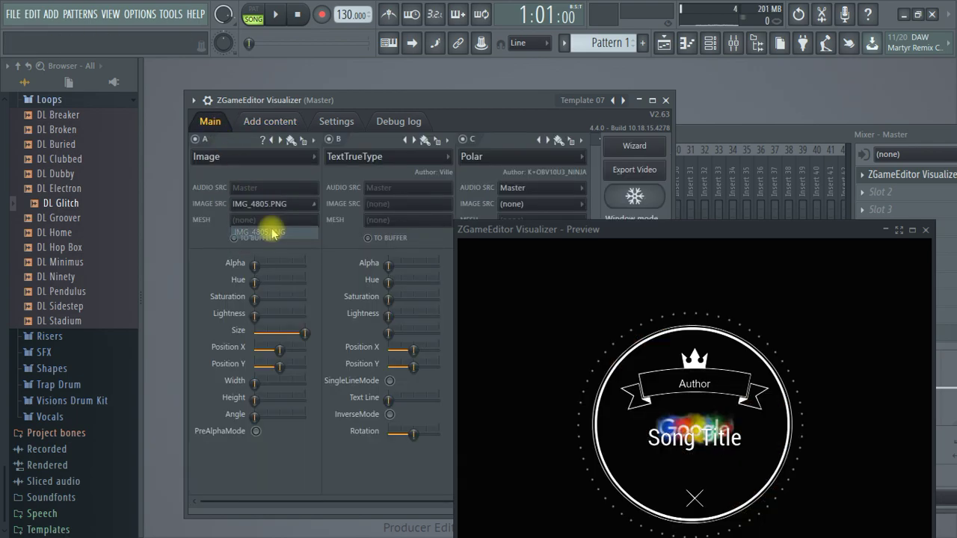
{"action": "key", "text": "space"}
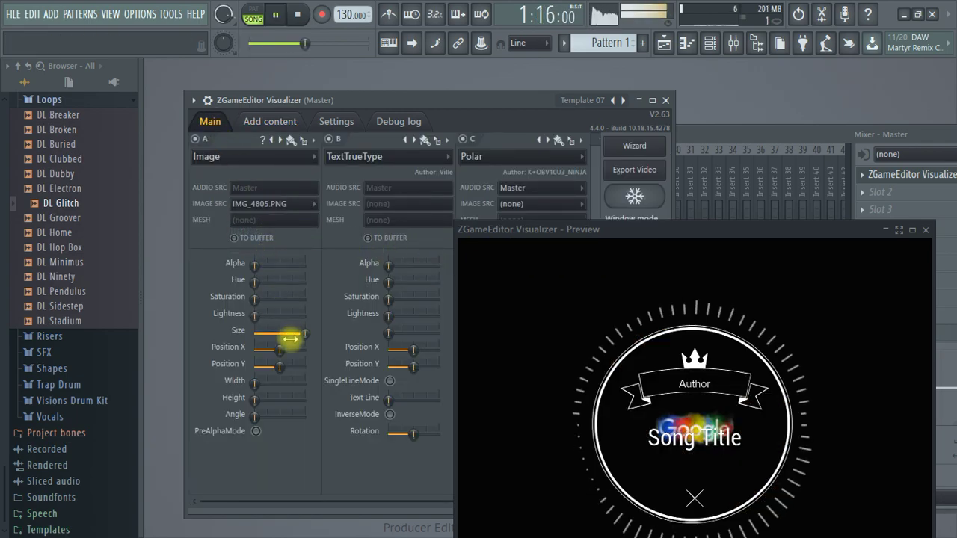
Set the Image layer's Position X to 38%, check it in the repositioned preview, and stop playback.
{"action": "left_click_drag", "start_coordinate": [278, 346], "coordinate": [274, 347]}
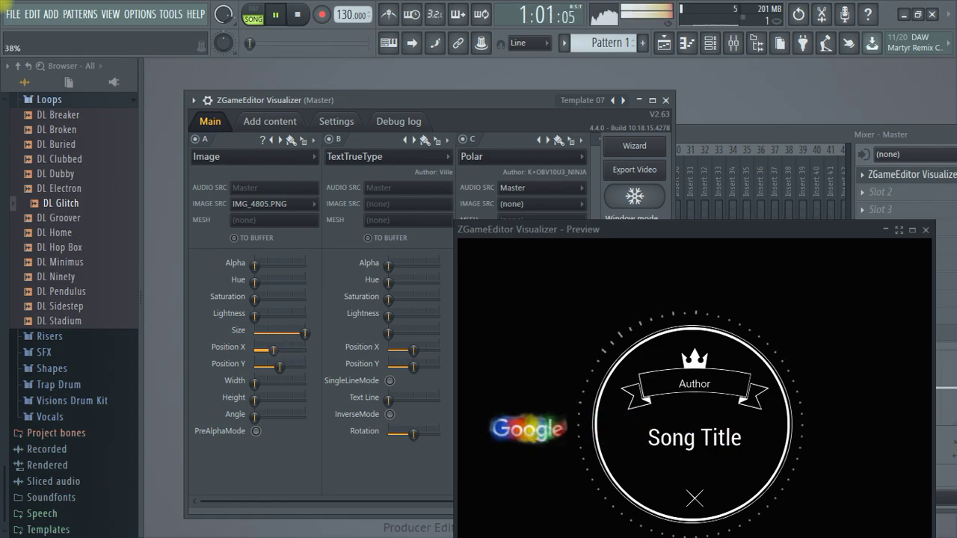
{"action": "left_click_drag", "start_coordinate": [648, 229], "coordinate": [643, 94]}
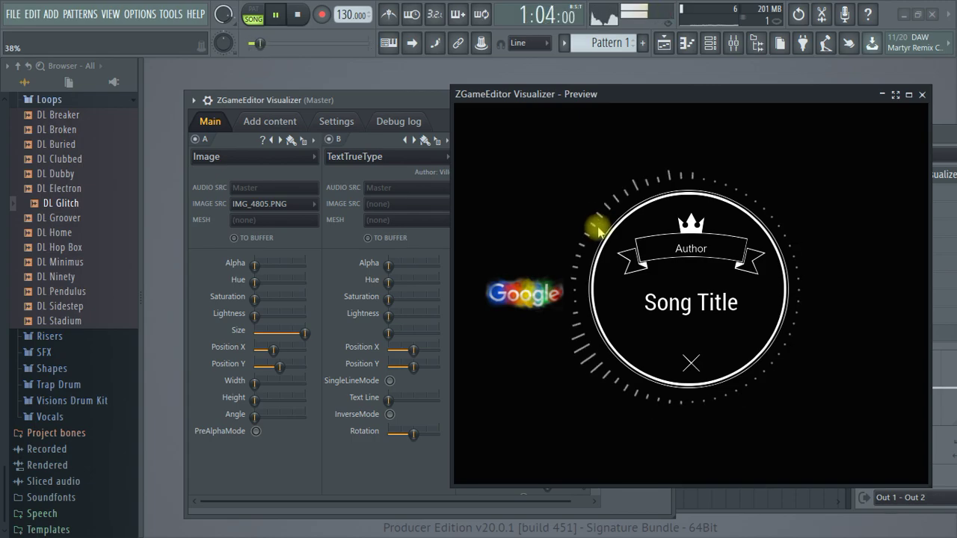
{"action": "left_click", "coordinate": [297, 14]}
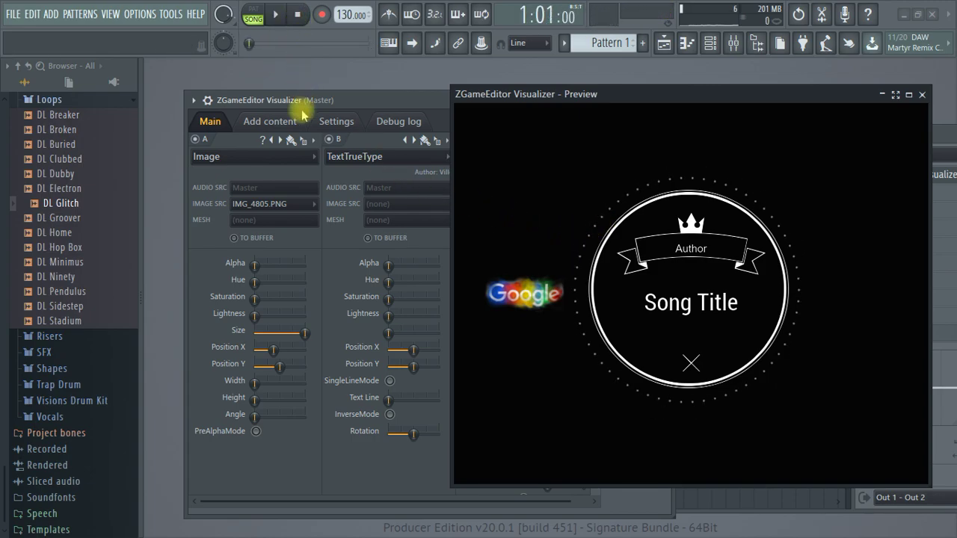
Start a video export from the visualizer, saving to the Desktop as an MP4 named Google video 2.
{"action": "left_click_drag", "start_coordinate": [390, 91], "coordinate": [363, 97]}
{"action": "left_click_drag", "start_coordinate": [616, 95], "coordinate": [715, 267]}
{"action": "left_click", "coordinate": [606, 177]}
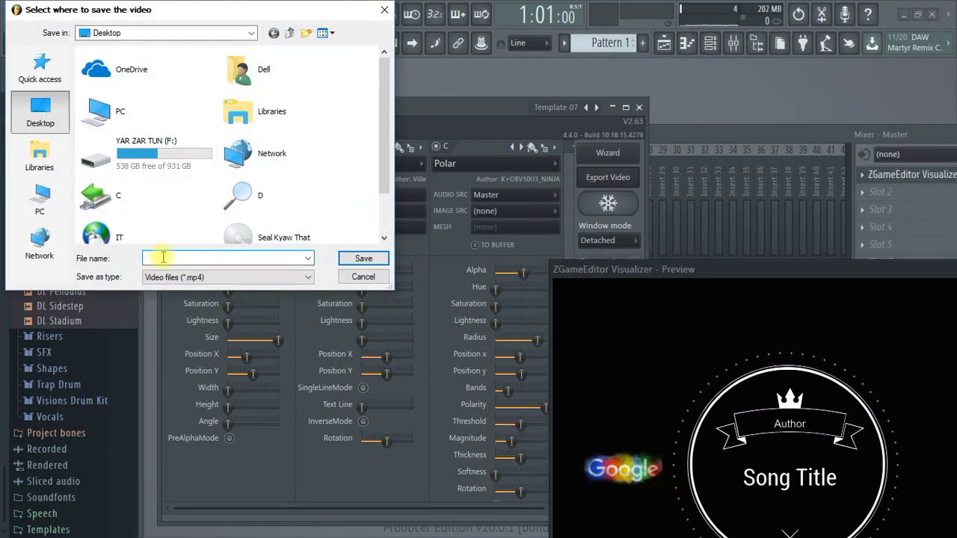
{"action": "type", "text": "Google vi"}
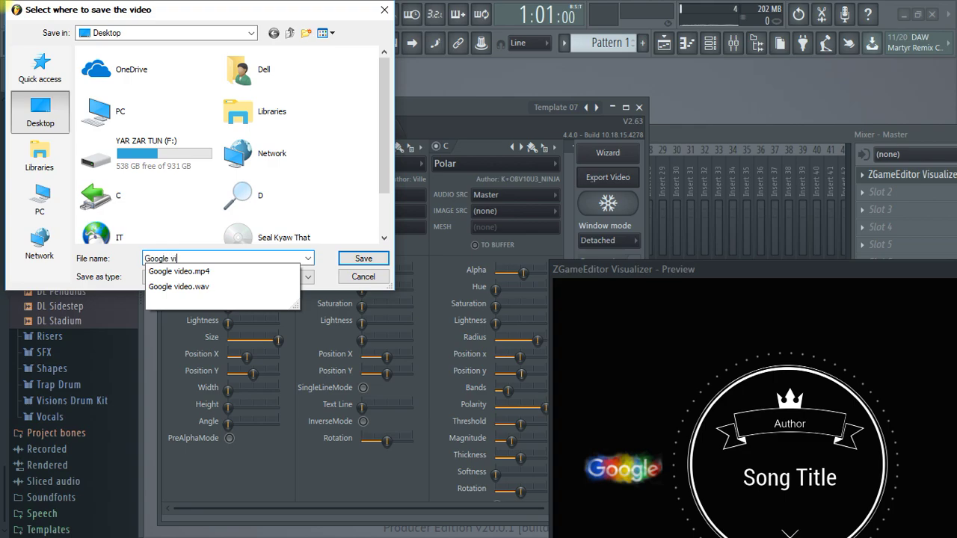
{"action": "type", "text": "deo 2"}
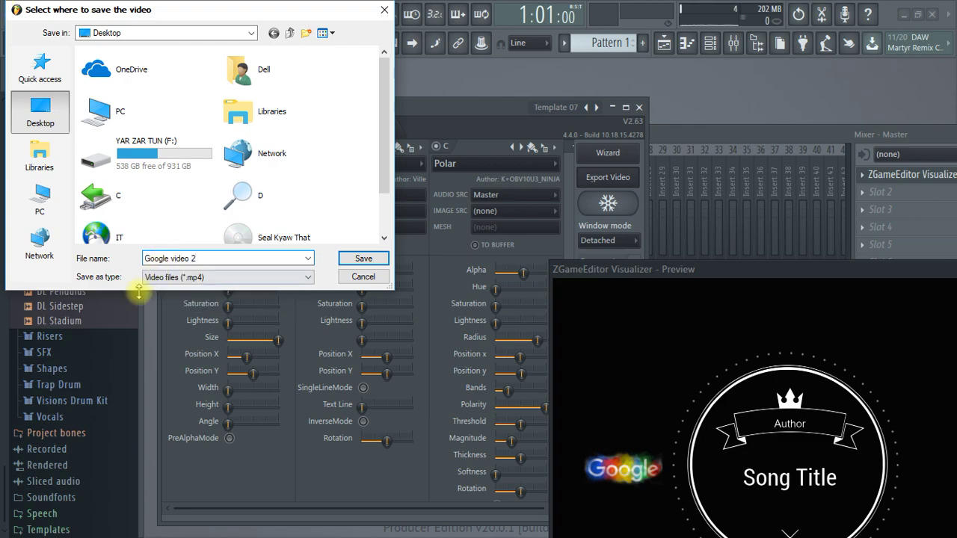
{"action": "left_click", "coordinate": [363, 258]}
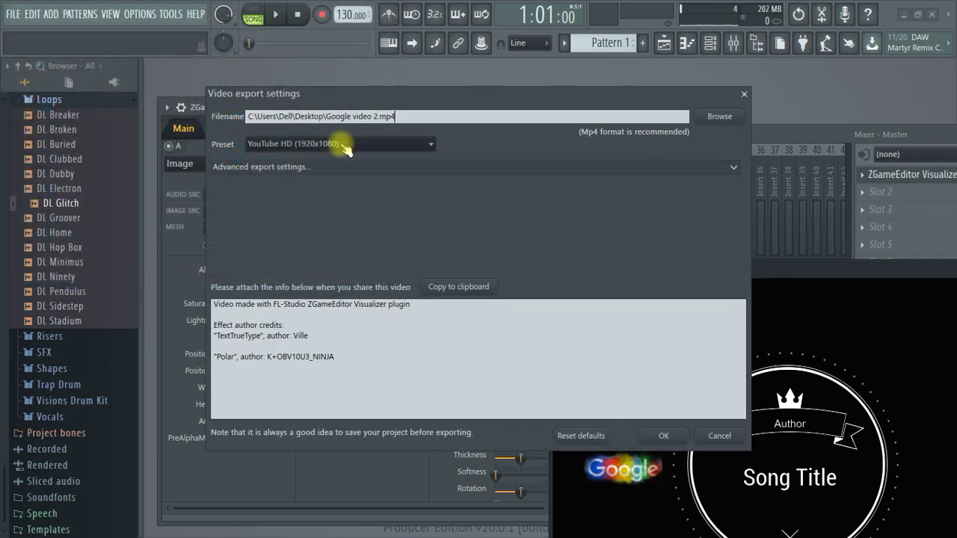
Keep the YouTube HD (1920x1080) export preset and render the song selection with 24Bit int WAV audio.
{"action": "left_click", "coordinate": [344, 145]}
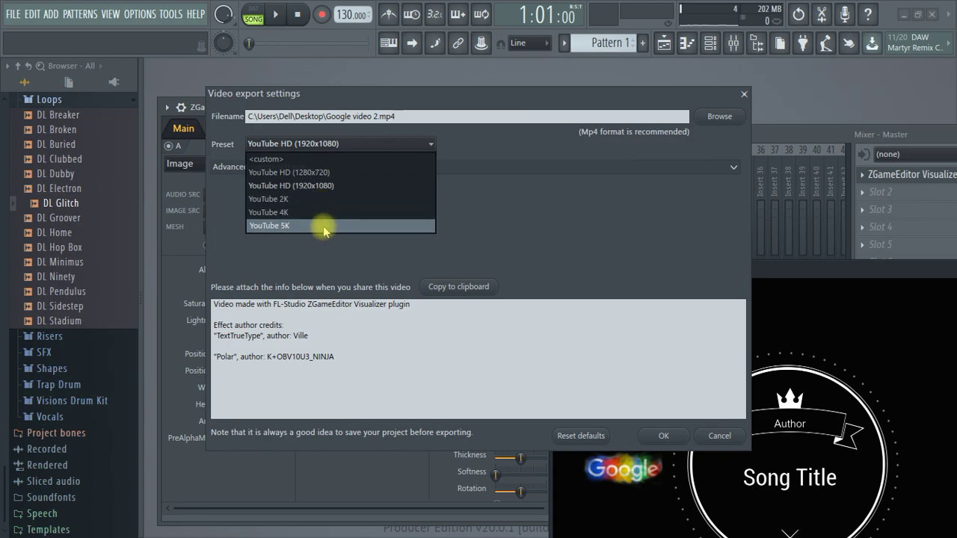
{"action": "left_click", "coordinate": [459, 185]}
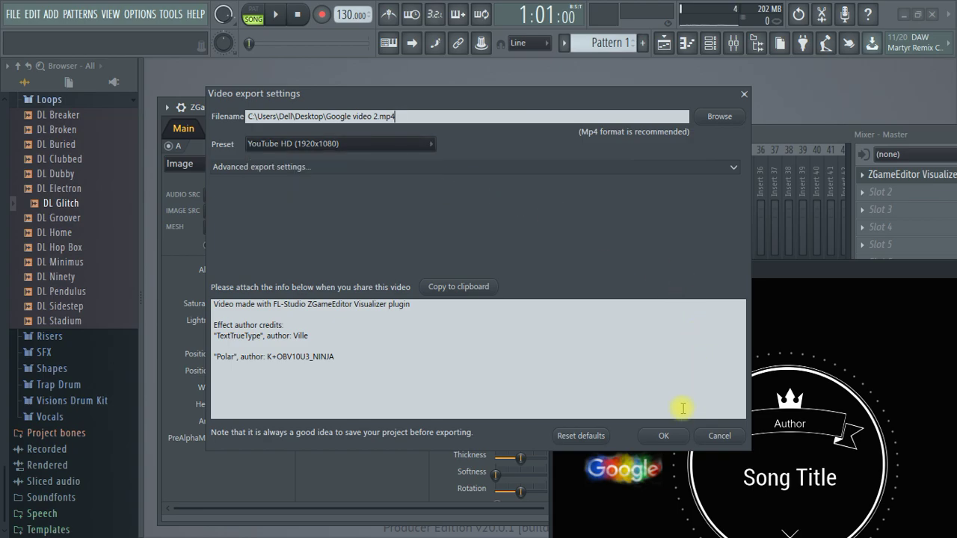
{"action": "left_click", "coordinate": [664, 436]}
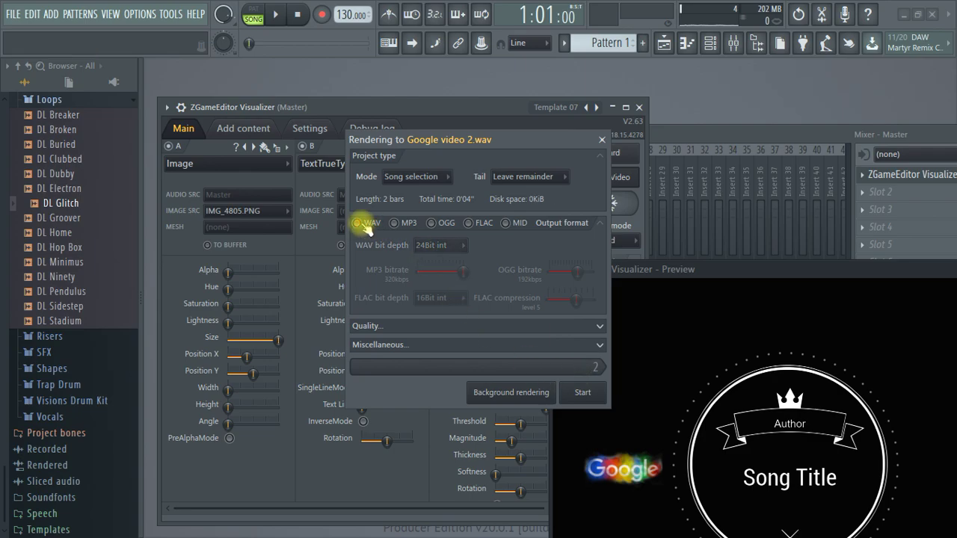
{"action": "left_click", "coordinate": [582, 395]}
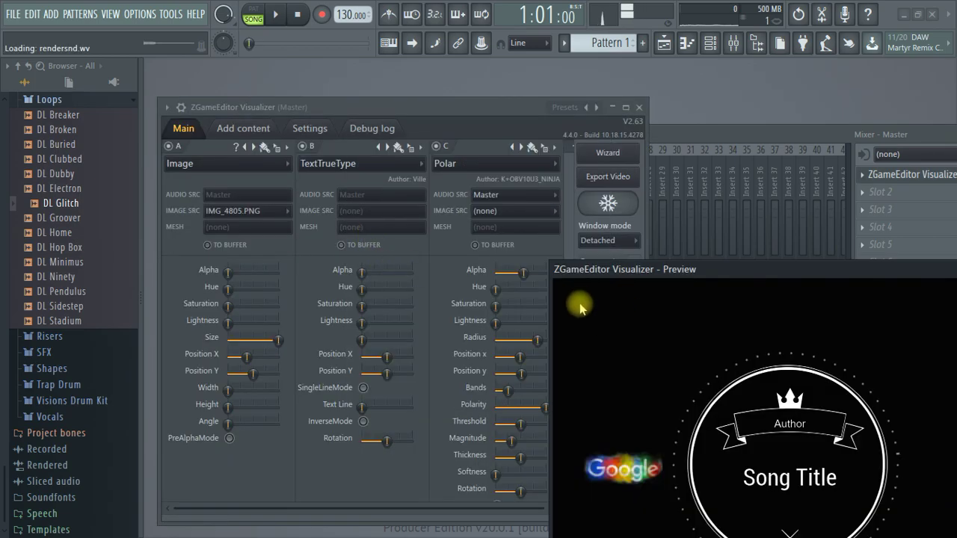
Minimize FL Studio, play the exported Google video 2 WAV file from the desktop, and close the player.
{"action": "left_click", "coordinate": [913, 18]}
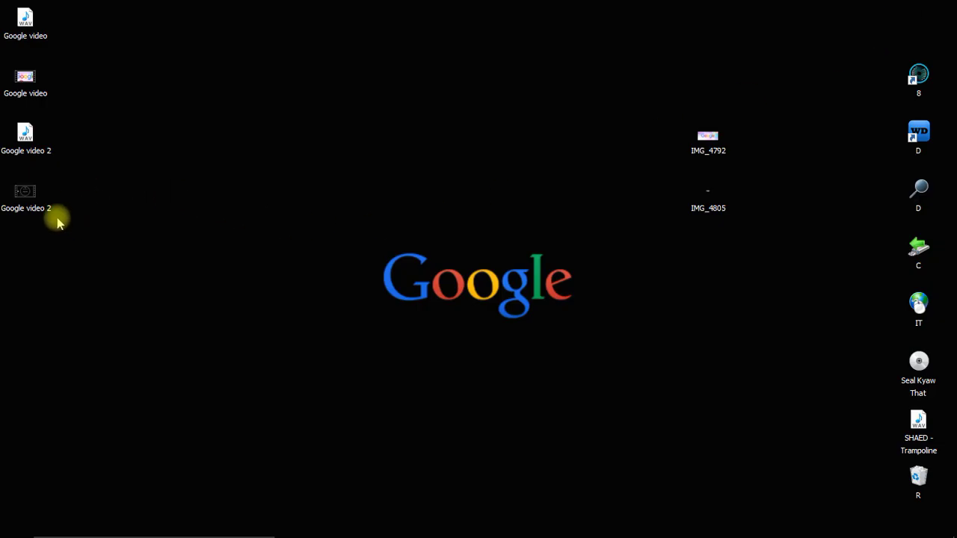
{"action": "double_click", "coordinate": [26, 142]}
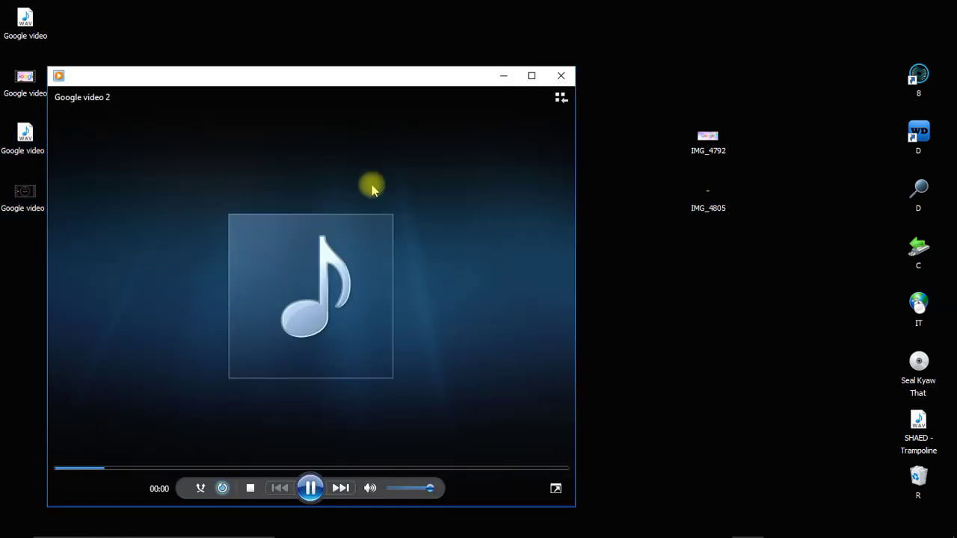
{"action": "left_click", "coordinate": [560, 76]}
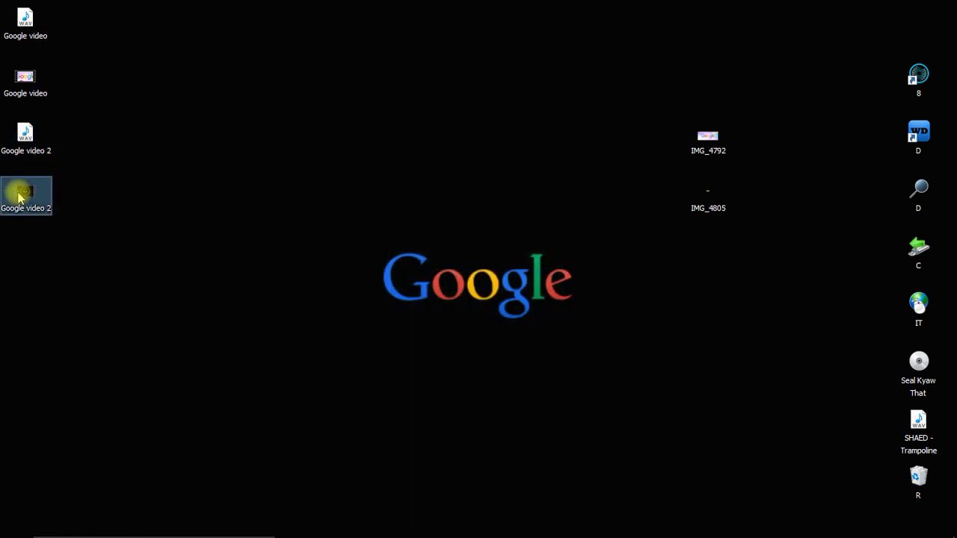